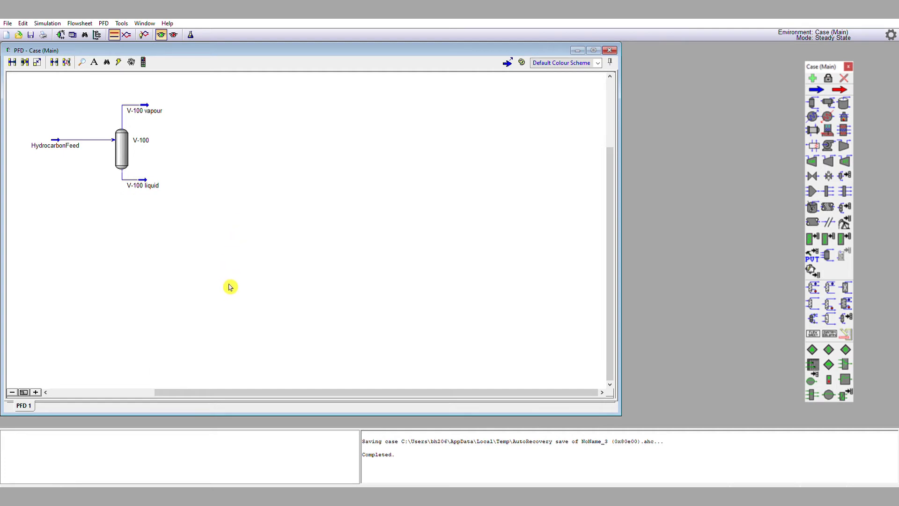
Place new material stream 1 on the PFD just below separator V-100.
click(819, 94)
click(126, 288)
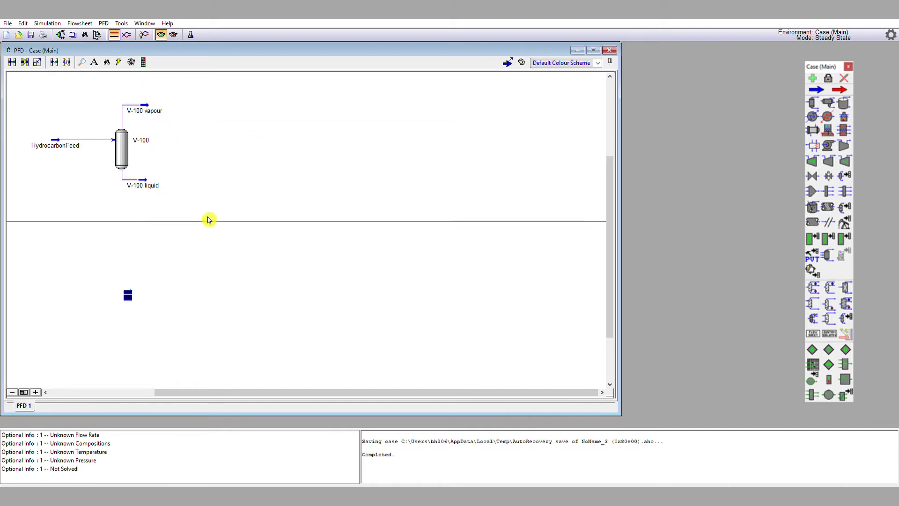
Define stream 1 as a copy of the V-100 liquid stream (85 °C, 400 kPa).
drag(114, 302, 113, 303)
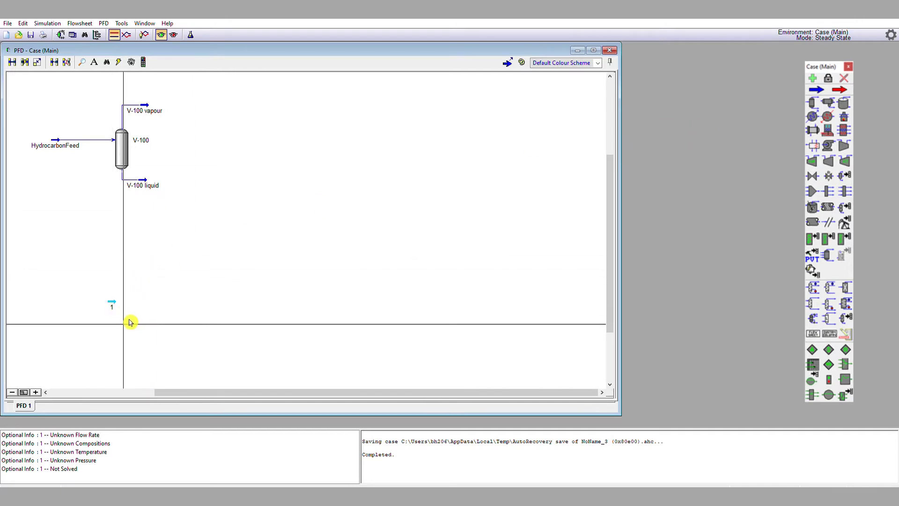
click(118, 300)
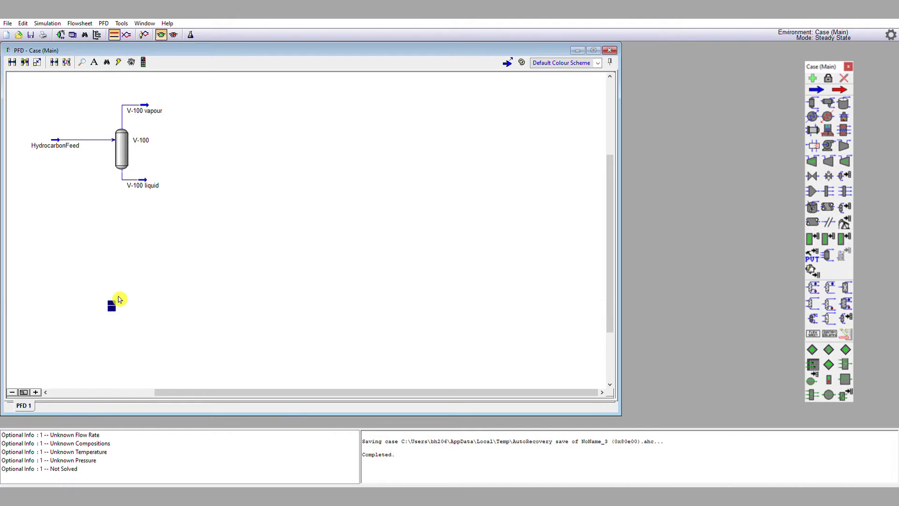
double_click(118, 300)
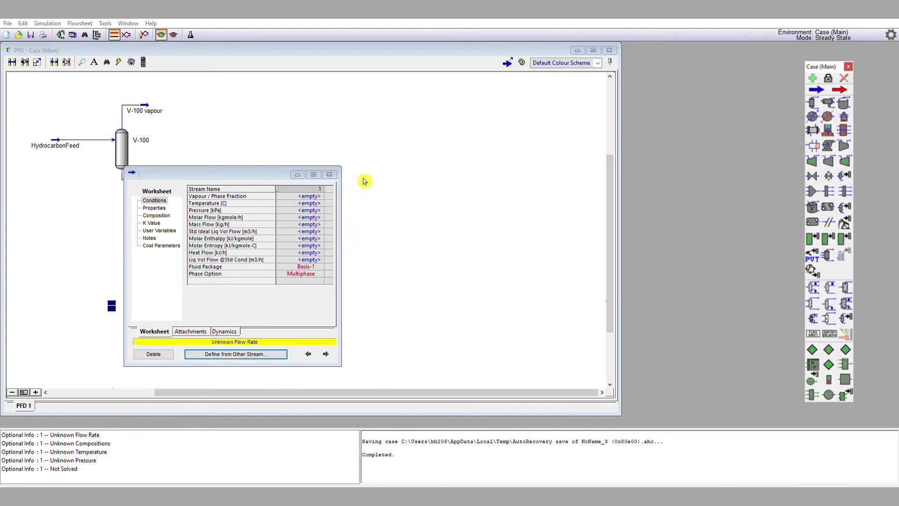
click(557, 341)
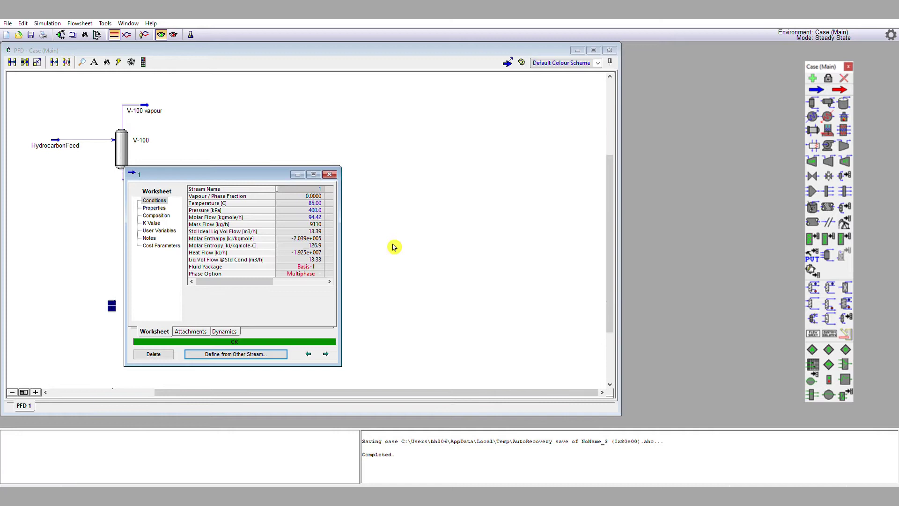
Rename stream 1 to 'V-100 liquid duplicate'.
drag(263, 170, 354, 176)
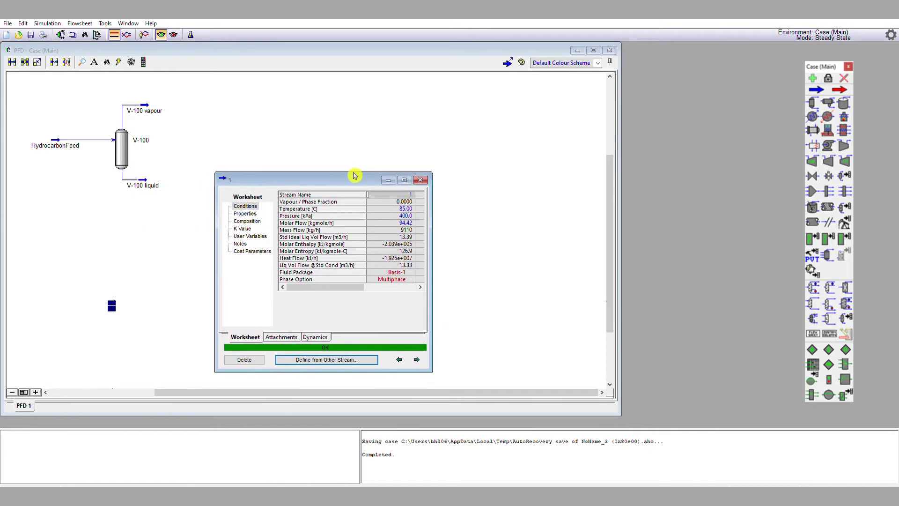
click(410, 194)
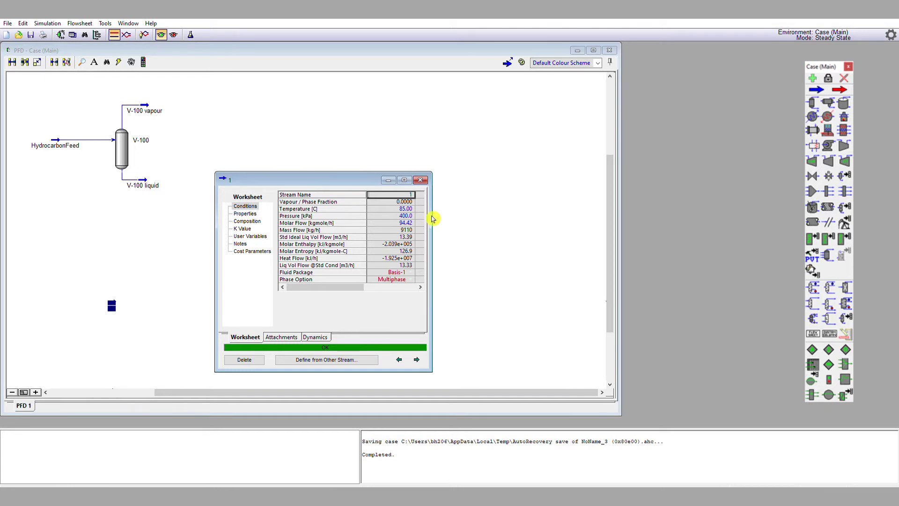
text(V-100 liquid duplicate)
key(Return)
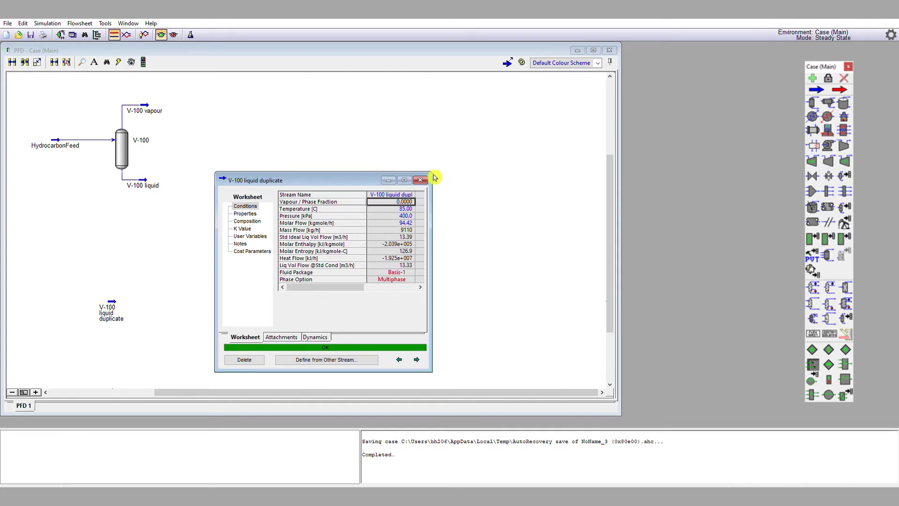
click(420, 180)
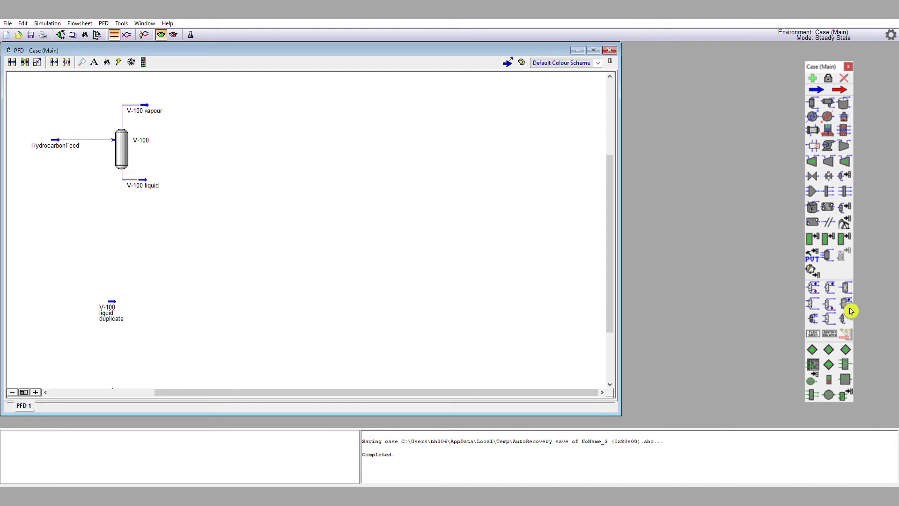
Add shortcut column T-100 with V-100 liquid duplicate as its inlet.
drag(848, 308, 200, 300)
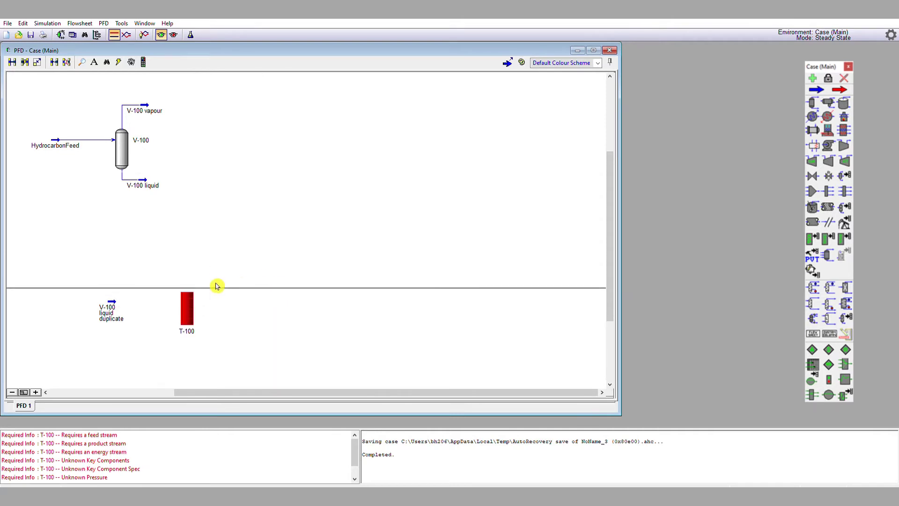
click(185, 306)
double_click(183, 302)
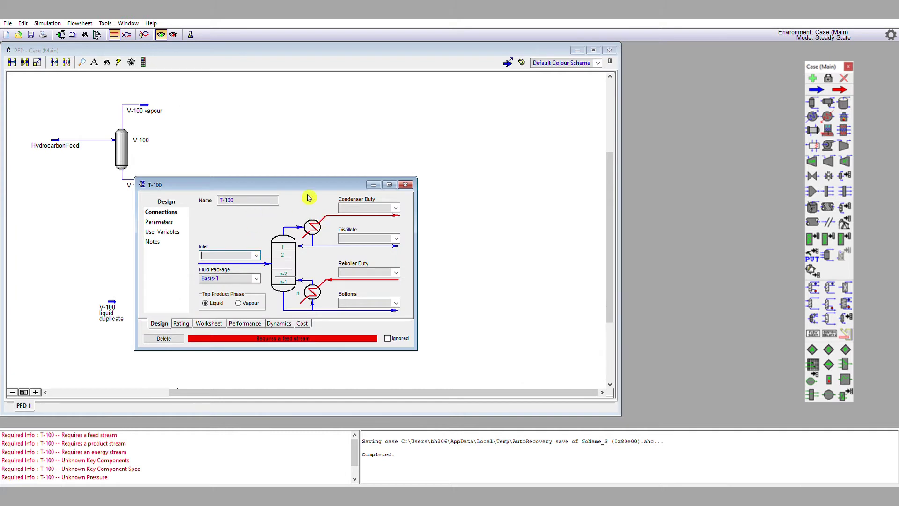
click(256, 256)
click(229, 269)
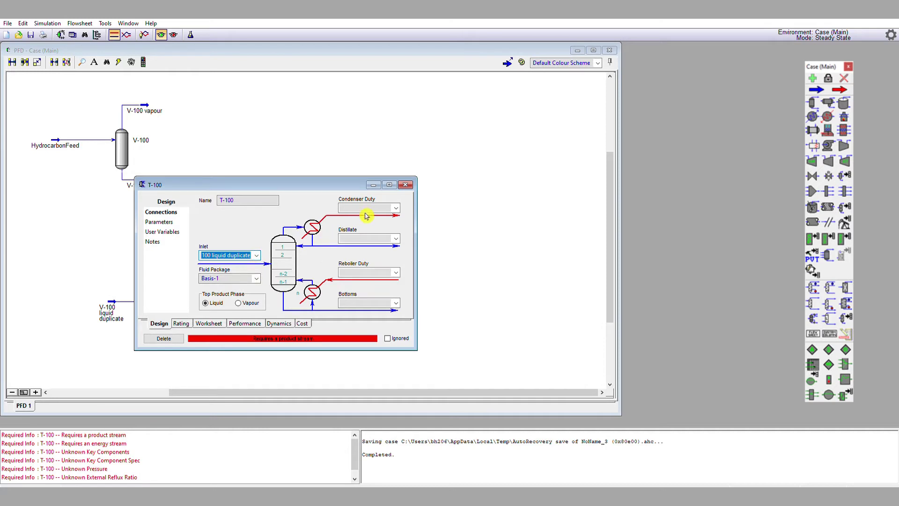
Connect outlets T-100 distillate, T-100 residue, T-100 cond energy and T-100 reb energy.
click(359, 237)
text(T)
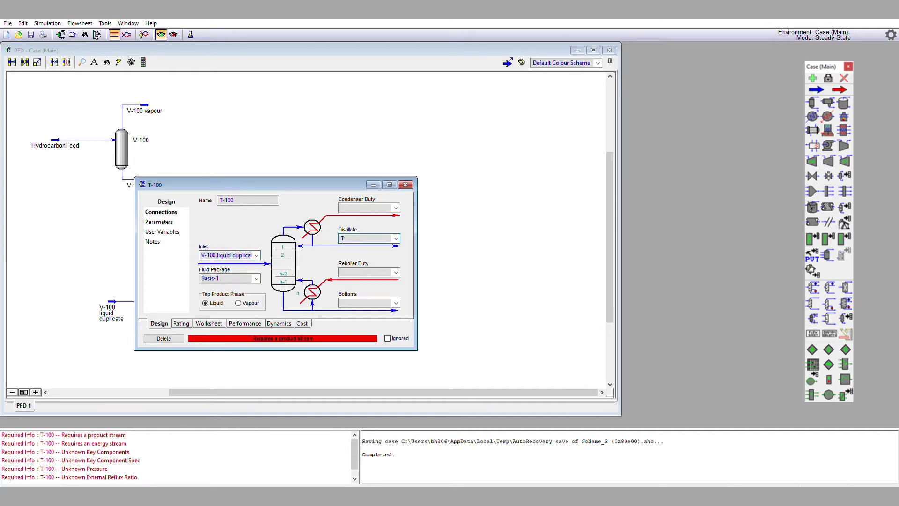
text(-100 duistillat)
key(BackSpace)
key(BackSpace)
key(BackSpace)
key(BackSpace)
key(BackSpace)
key(BackSpace)
key(BackSpace)
key(BackSpace)
key(BackSpace)
text(istillate)
click(361, 300)
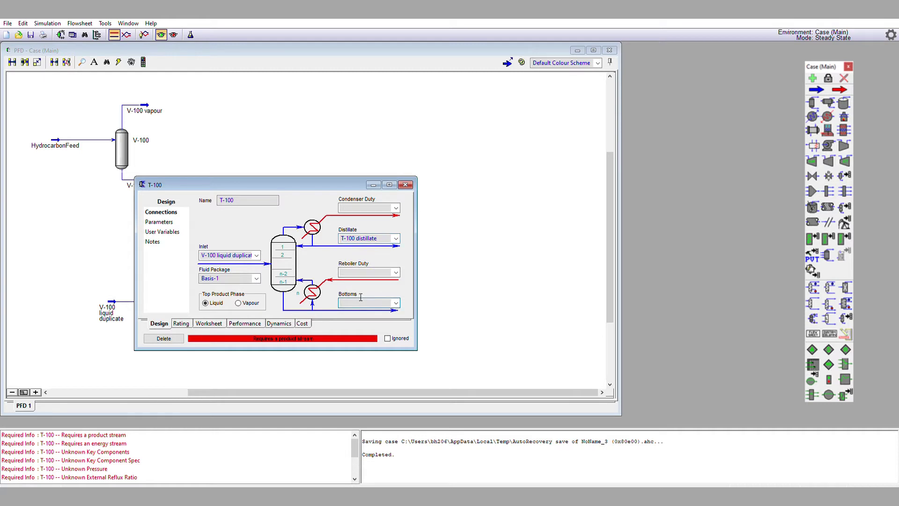
text(T-100 residue)
click(367, 204)
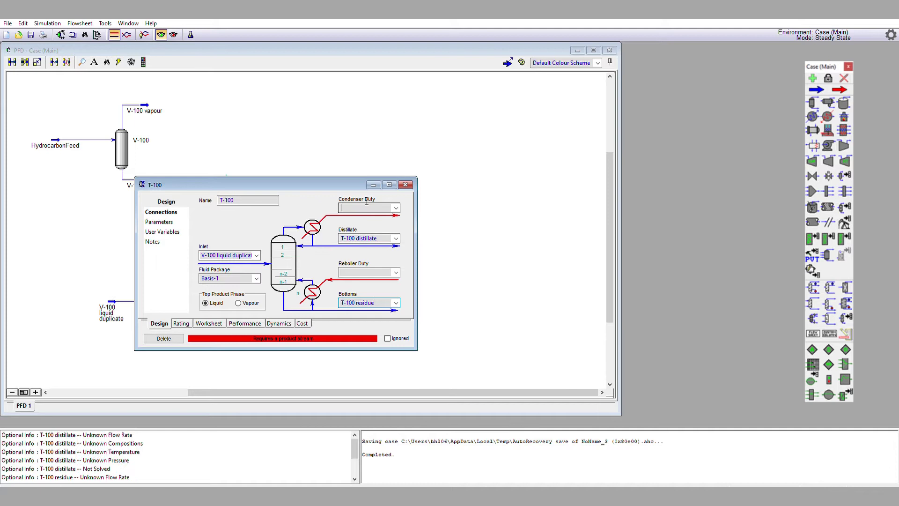
text(T-100)
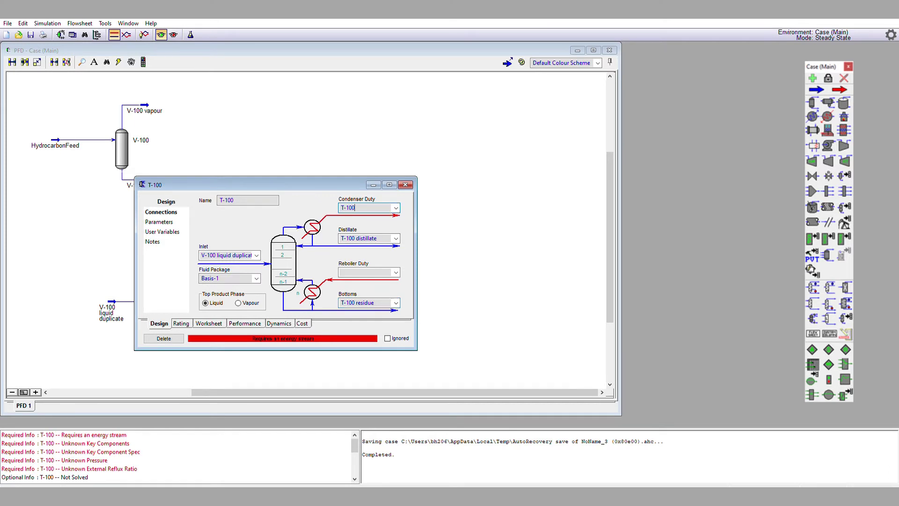
text( cond energy)
click(377, 273)
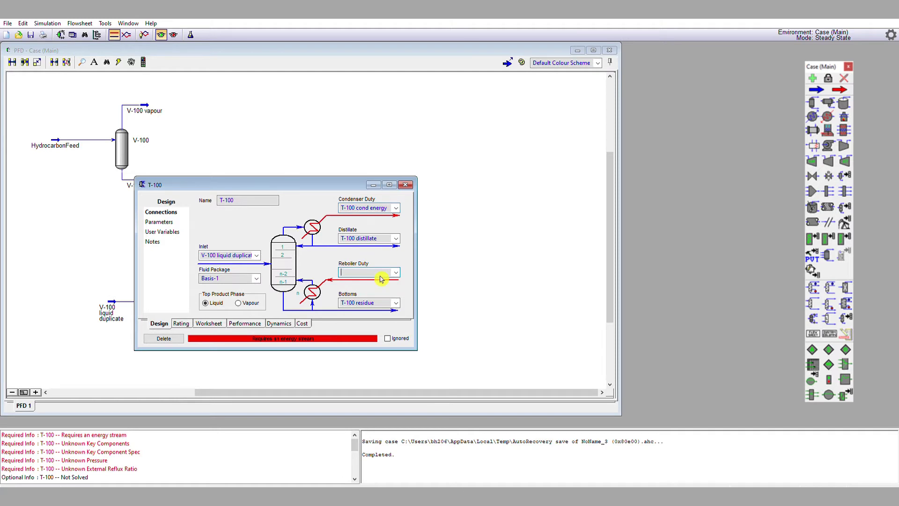
text(T-100 reb energy)
Return to T-100's Design tab and show its Parameters page.
key(ctrl+shift+n)
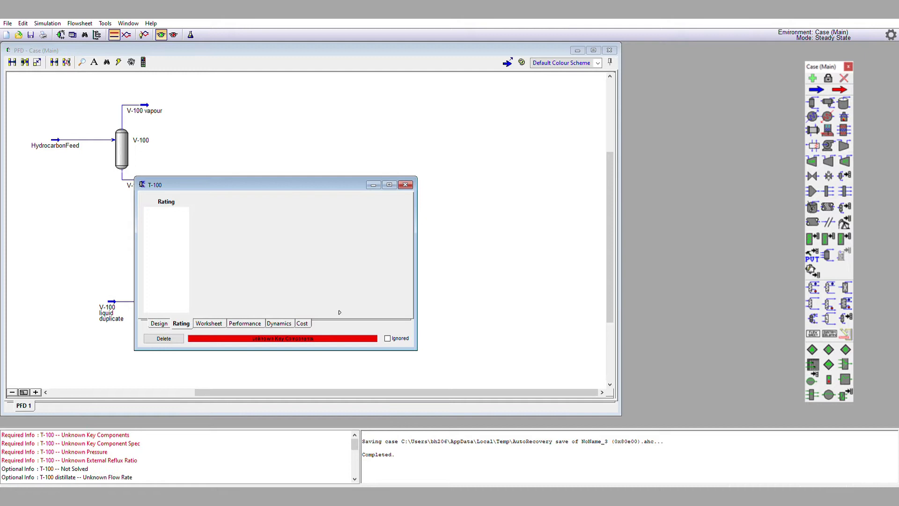
click(156, 322)
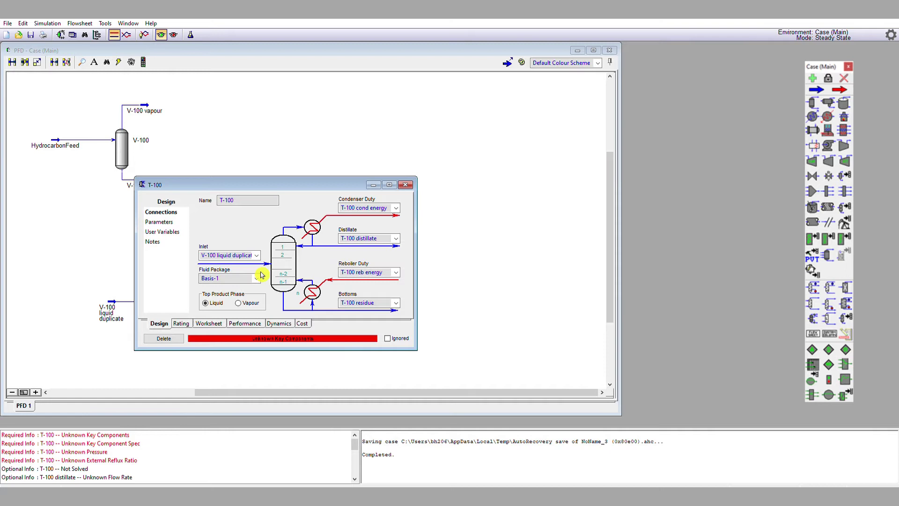
click(163, 221)
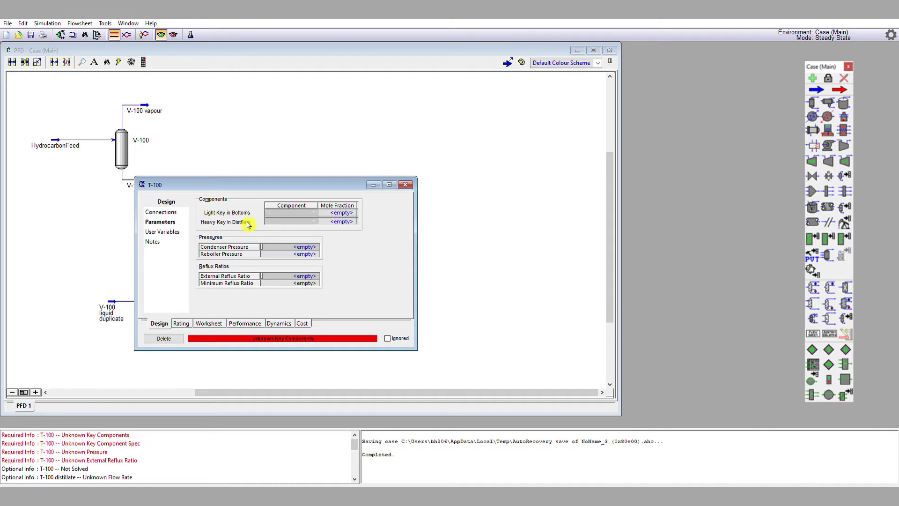
Set n-Pentane as light key and n-Hexane as heavy key, both at 0.05.
click(317, 211)
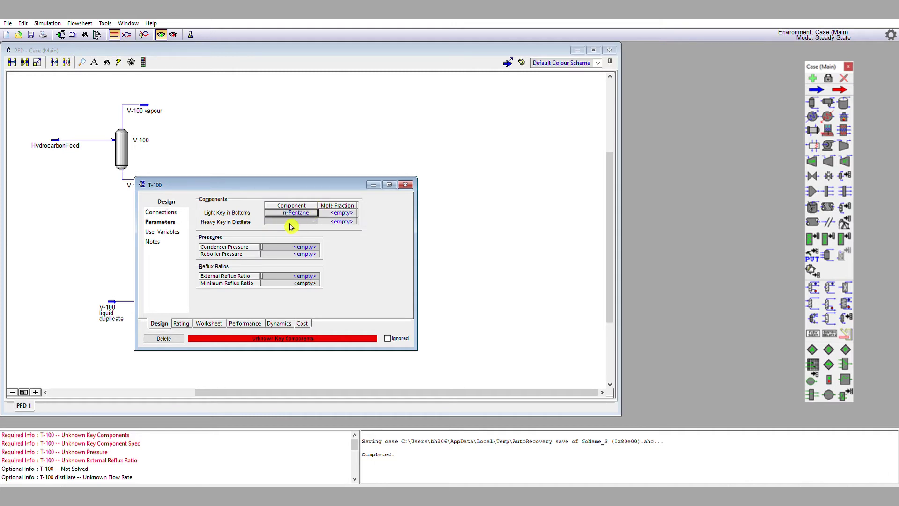
click(315, 221)
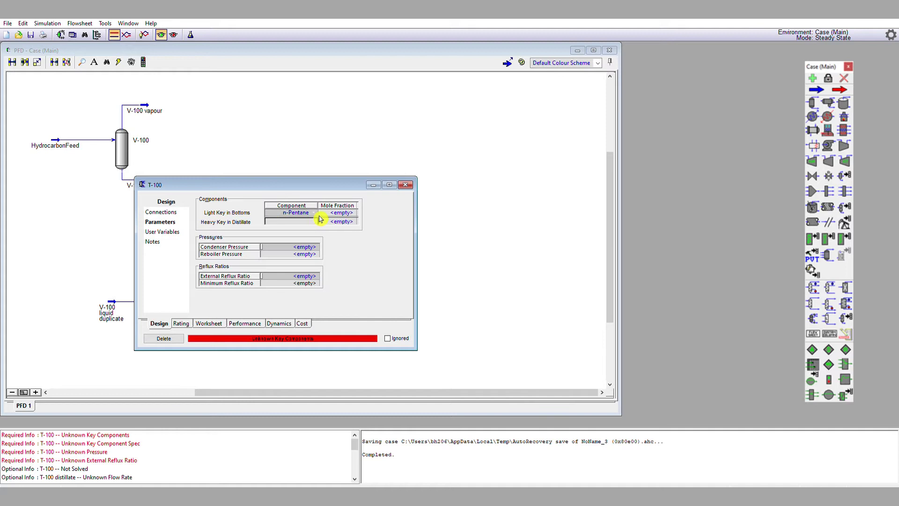
click(308, 222)
click(342, 211)
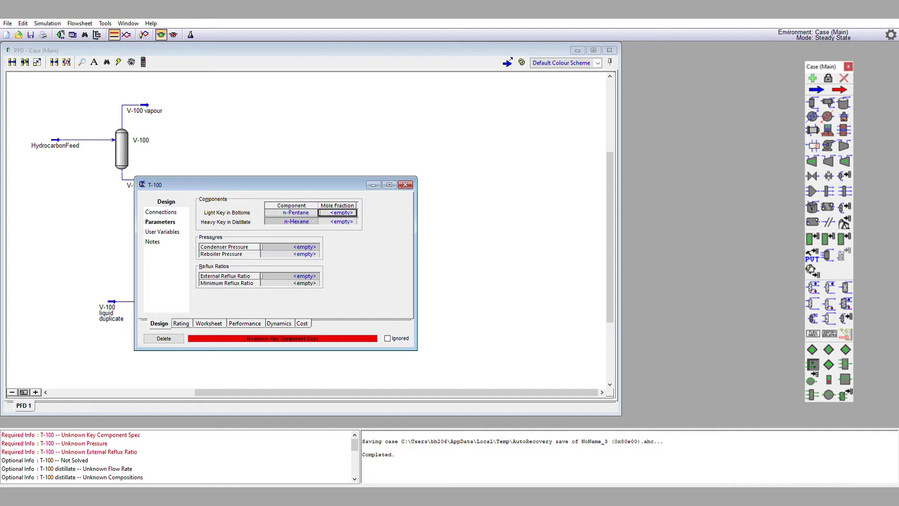
text(0.05)
key(Return)
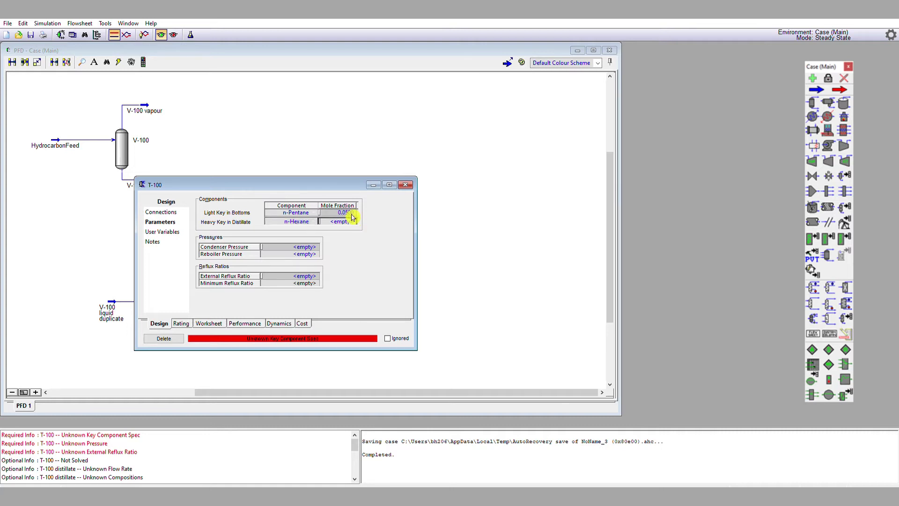
text(0.05)
key(Return)
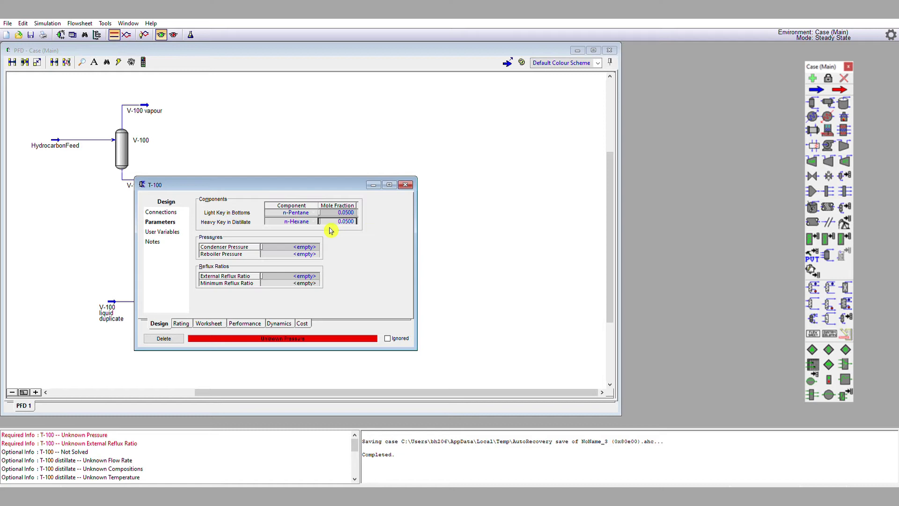
Enter 400 kPa condenser and reboiler pressures and a 1.1 external reflux ratio.
click(304, 247)
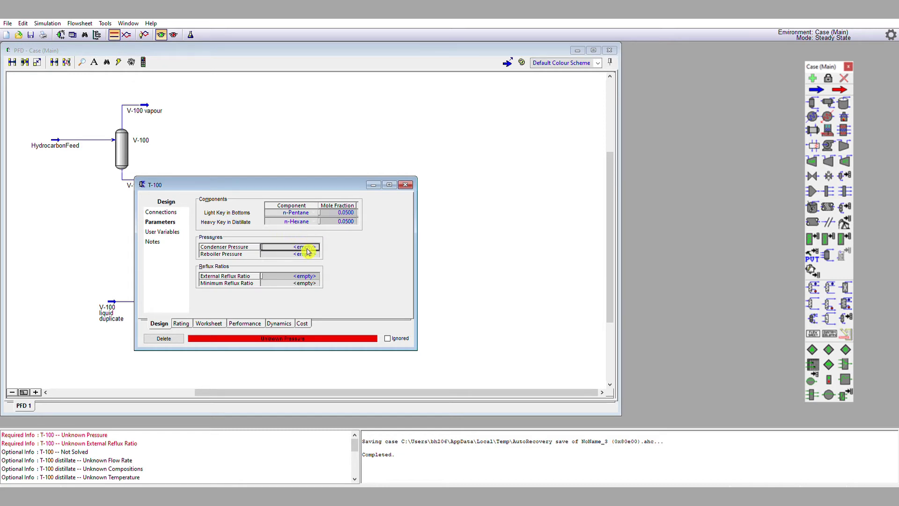
text(400)
key(Return)
text(400)
key(Return)
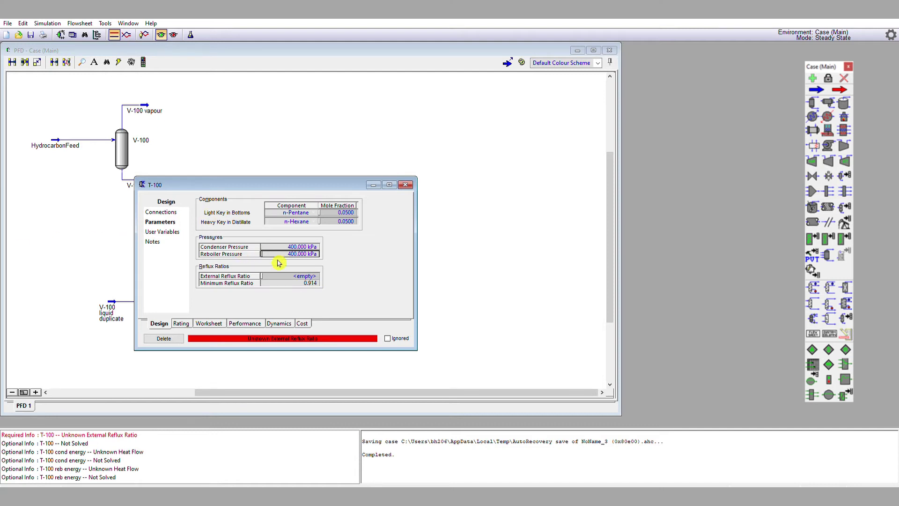
click(290, 276)
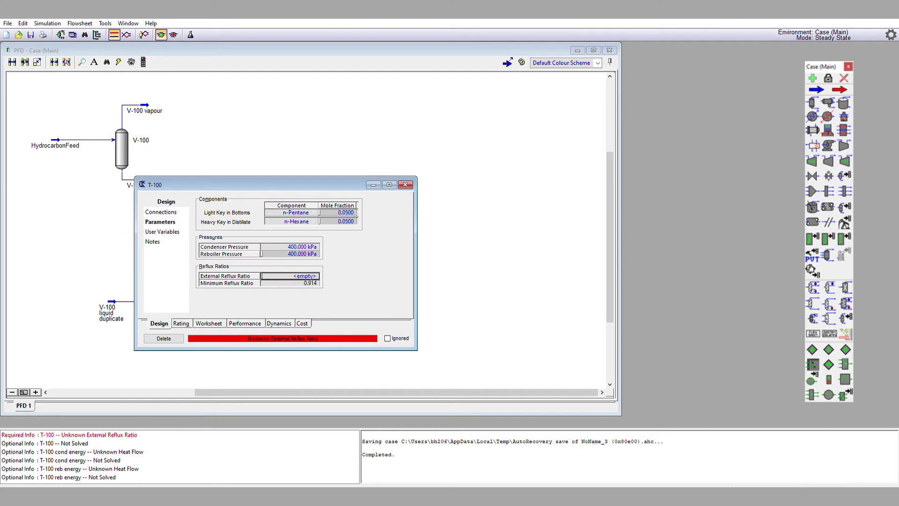
text(1.1)
key(Return)
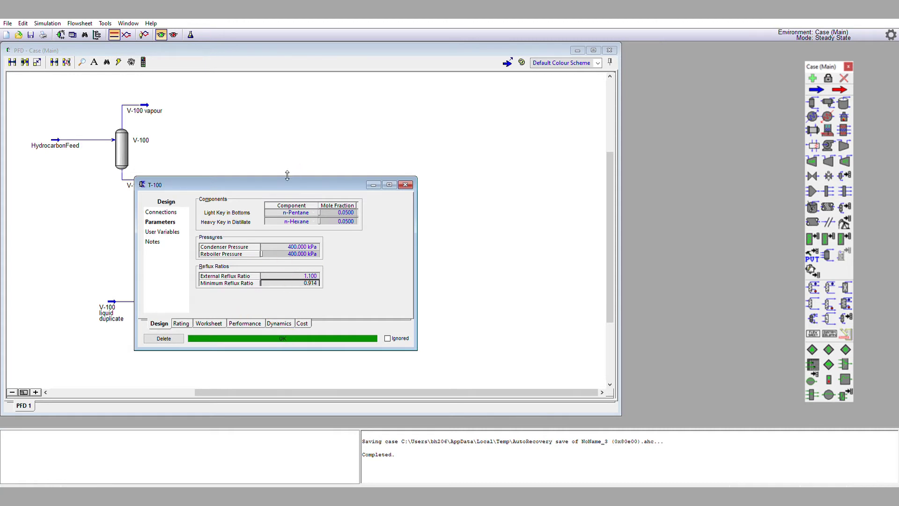
Check T-100 performance: 3.097 minimum and 8.431 actual stages, feed stage 5.691, reboiler 142.5 °C.
drag(295, 183, 449, 143)
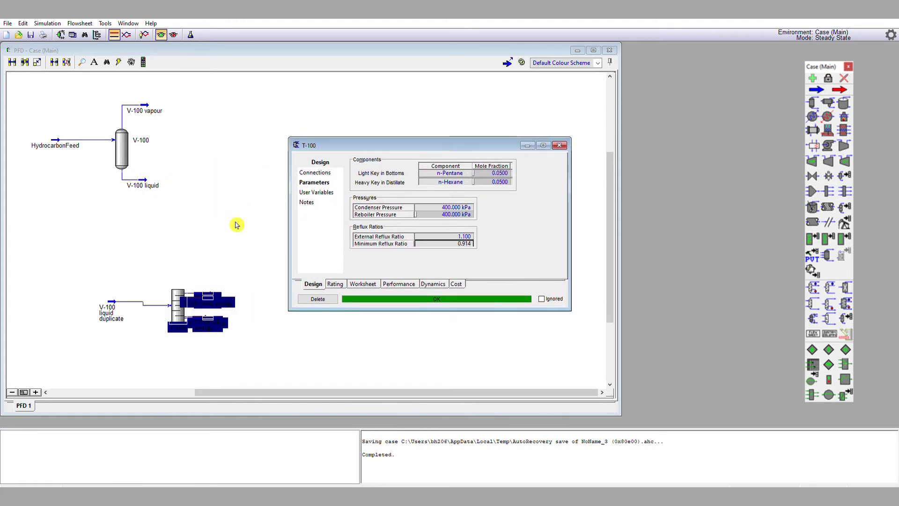
click(400, 282)
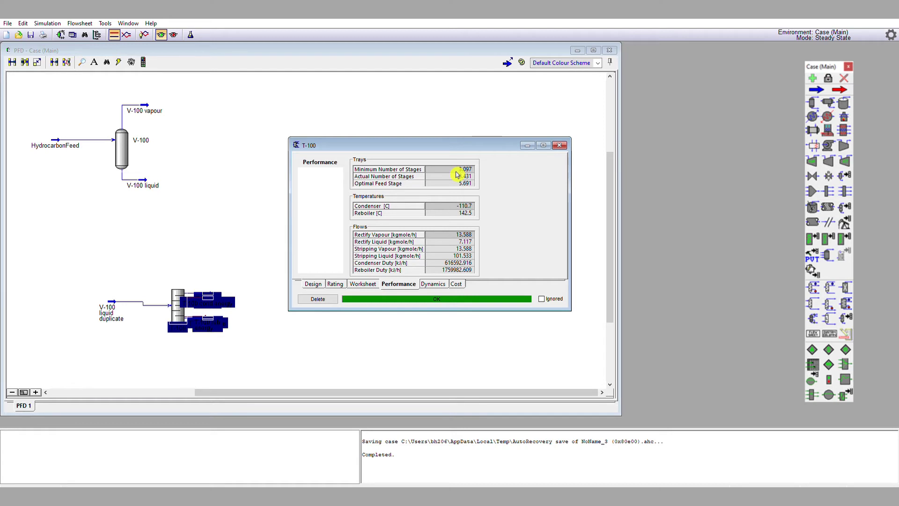
click(446, 182)
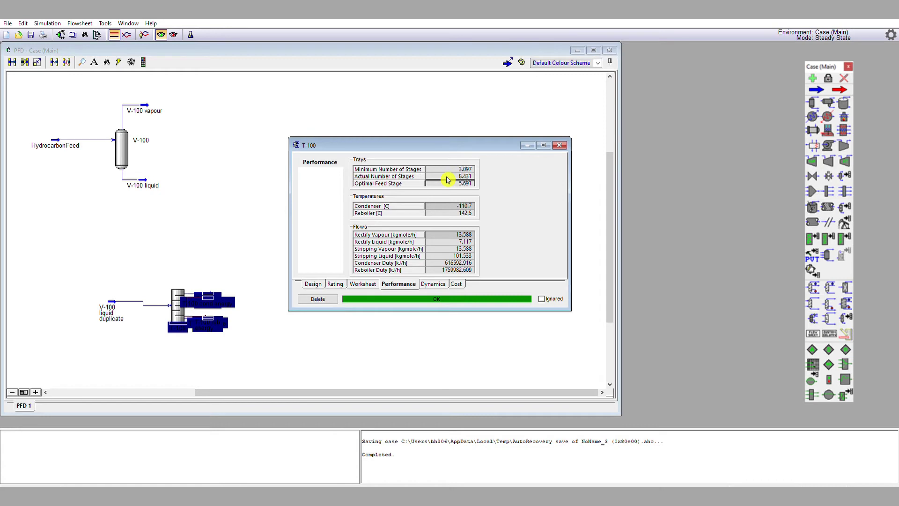
click(448, 206)
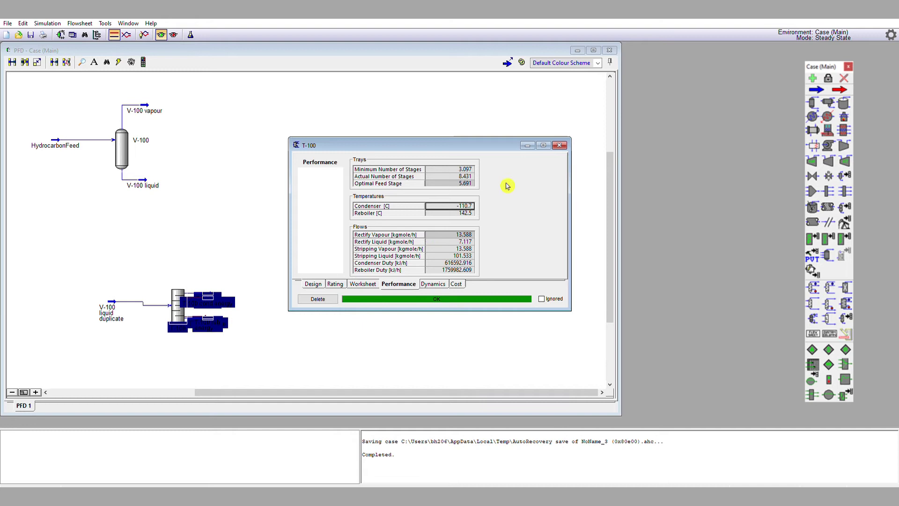
Spread T-100's distillate and reboiler energy streams apart and straighten the feed line.
click(567, 144)
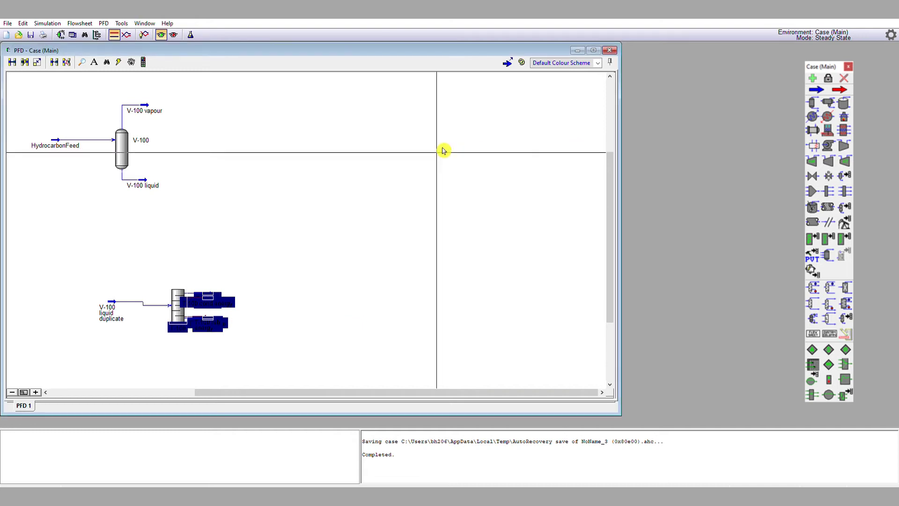
drag(214, 291, 214, 271)
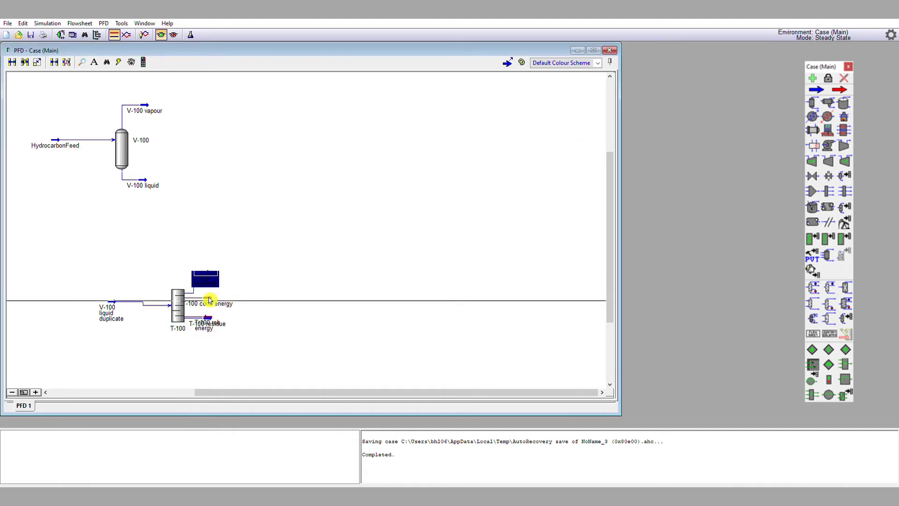
drag(213, 316, 213, 342)
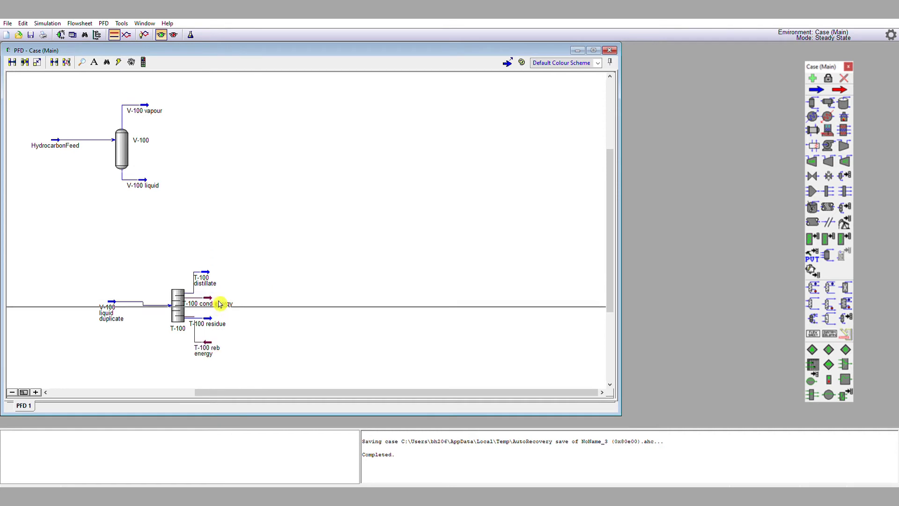
drag(117, 302, 117, 305)
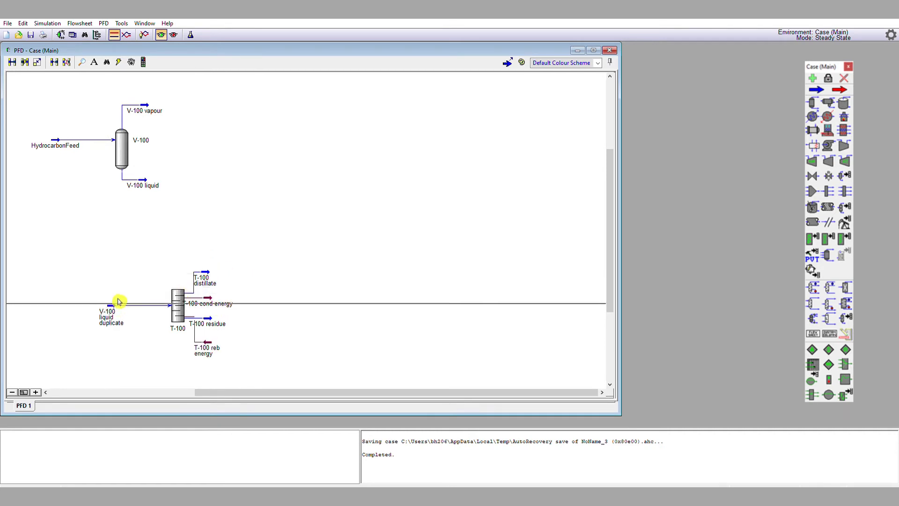
Inspect the T-100 distillate stream's composition and mole fractions.
double_click(211, 270)
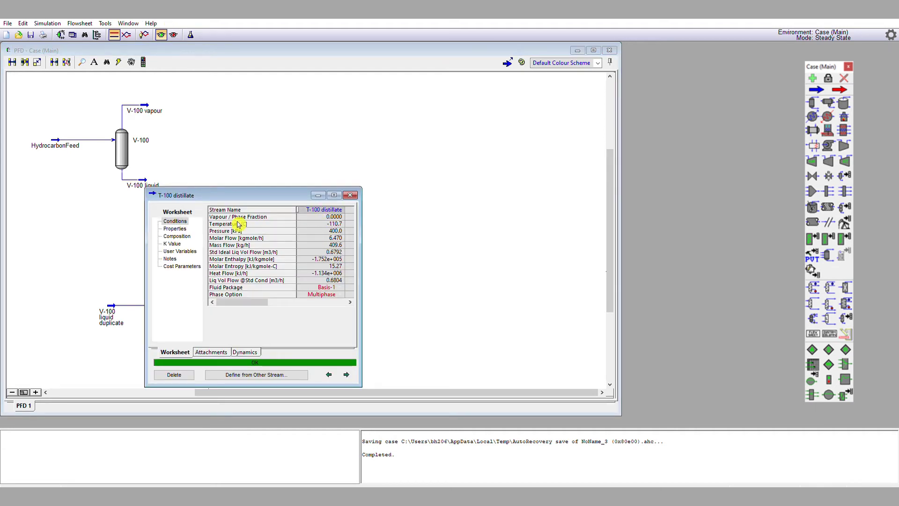
click(184, 236)
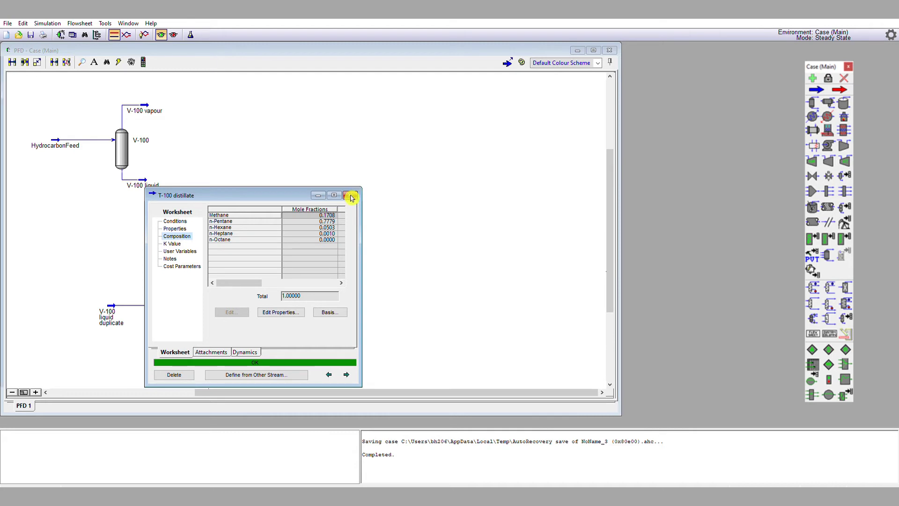
click(355, 195)
drag(161, 288, 212, 271)
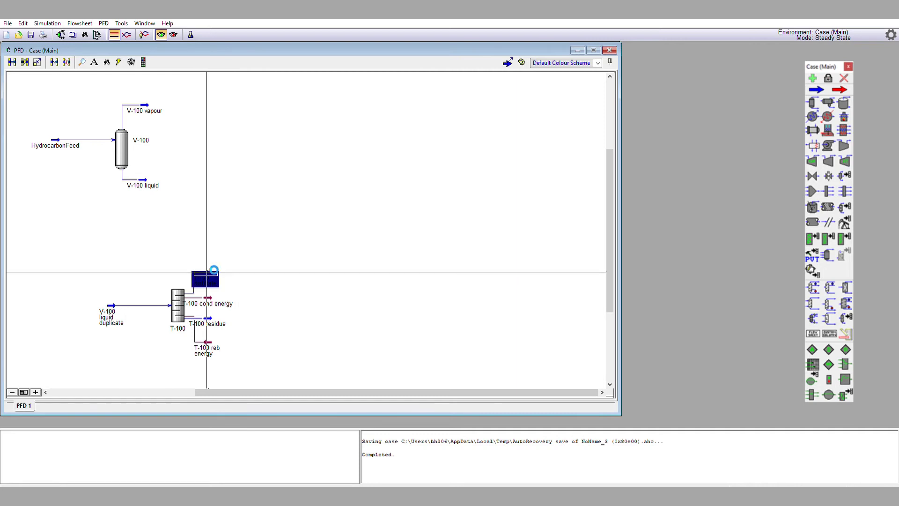
double_click(208, 273)
click(199, 246)
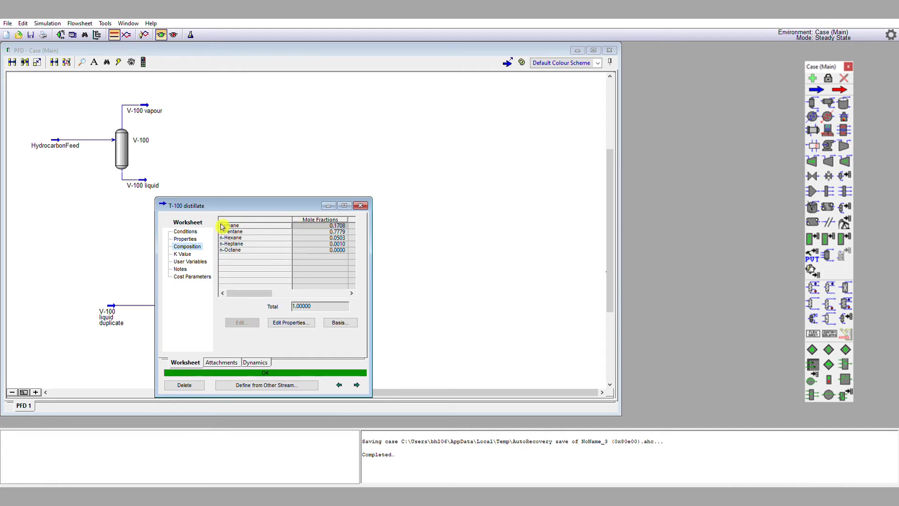
click(185, 231)
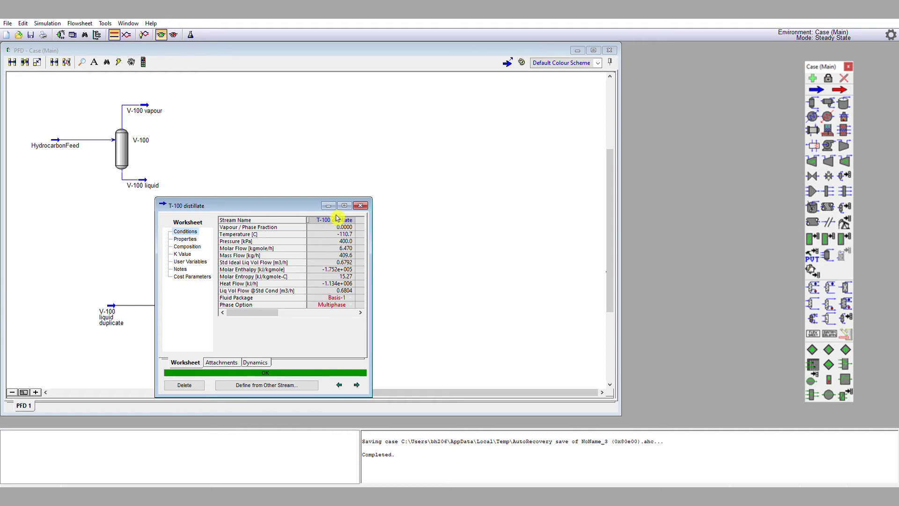
click(366, 205)
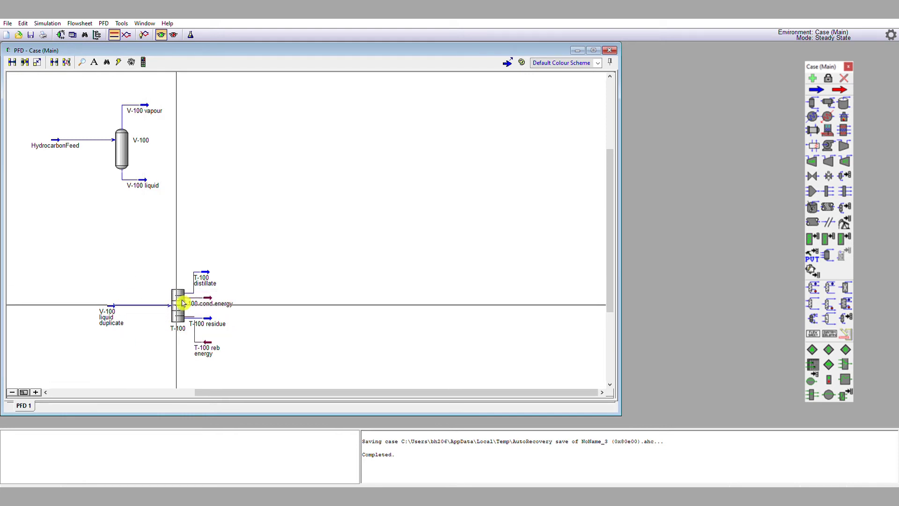
Move T-100 together with all its attached streams further right.
drag(167, 256, 273, 364)
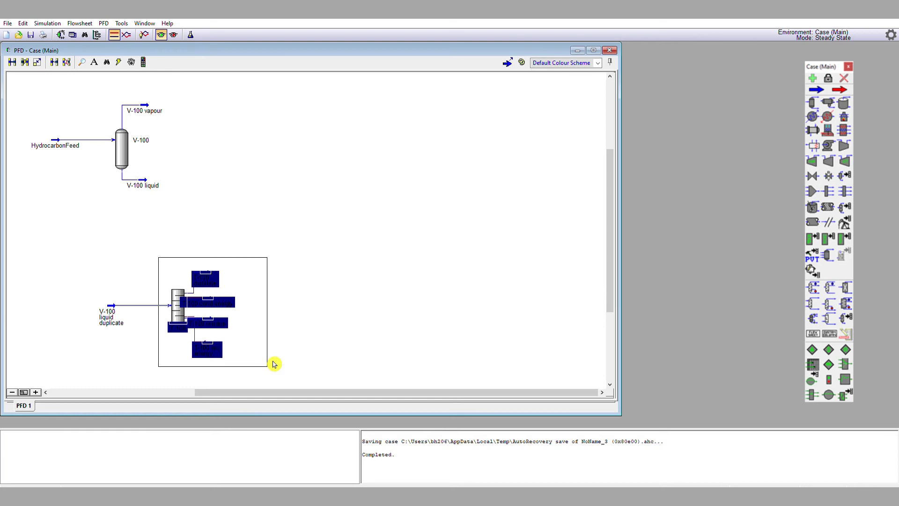
drag(182, 297, 284, 297)
click(335, 239)
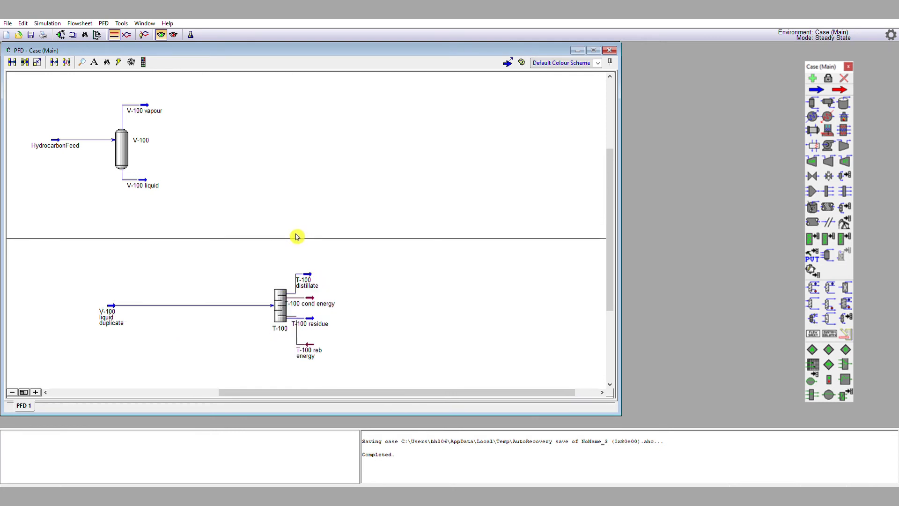
Clear T-100's inlet connection and place component splitter X-100 left of the column.
double_click(287, 293)
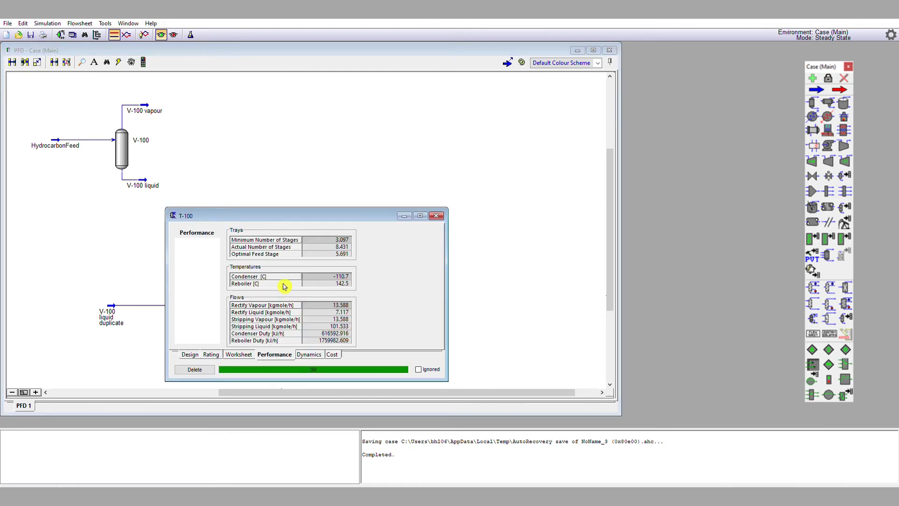
click(189, 354)
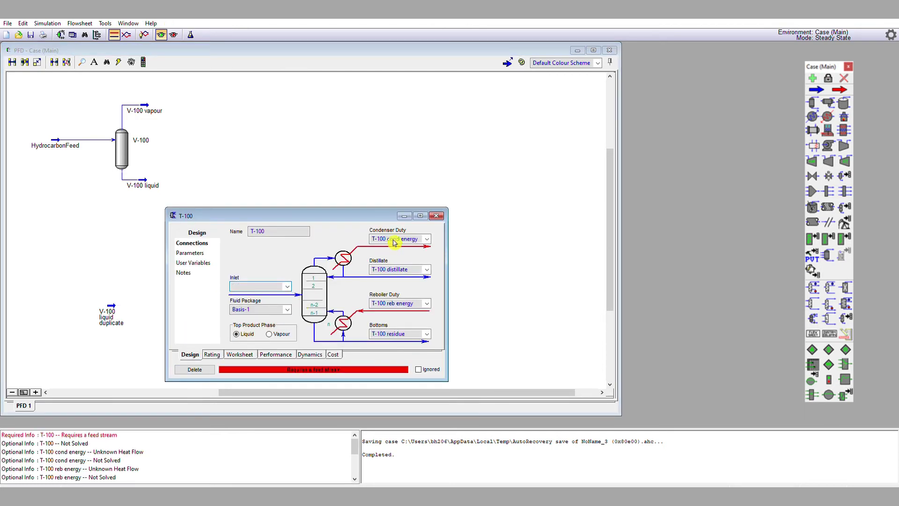
click(436, 216)
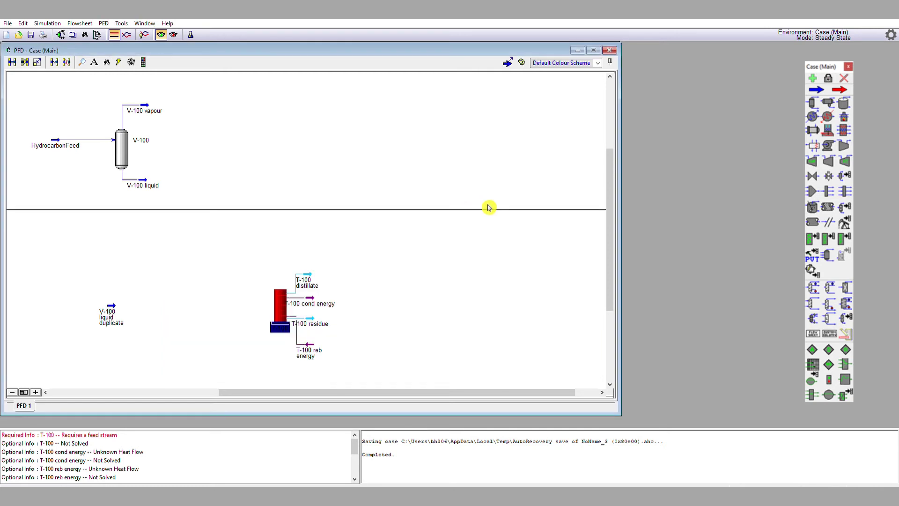
click(846, 290)
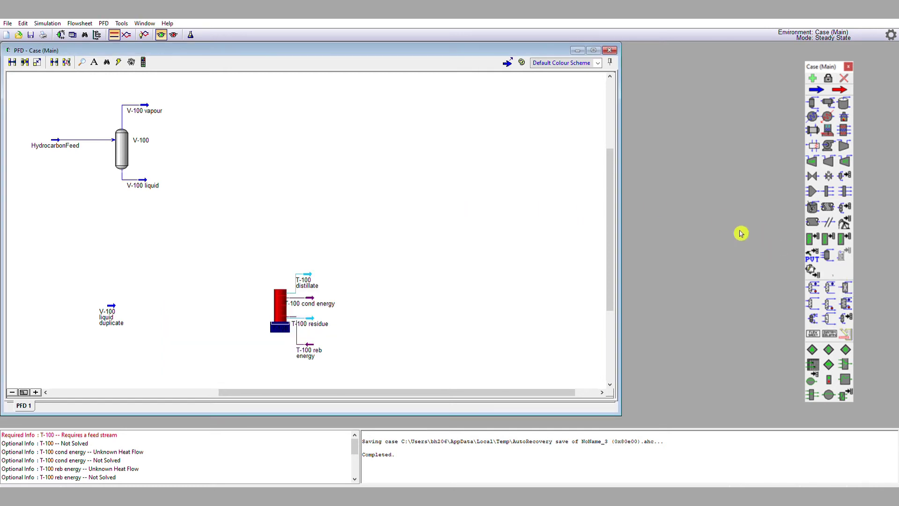
click(197, 307)
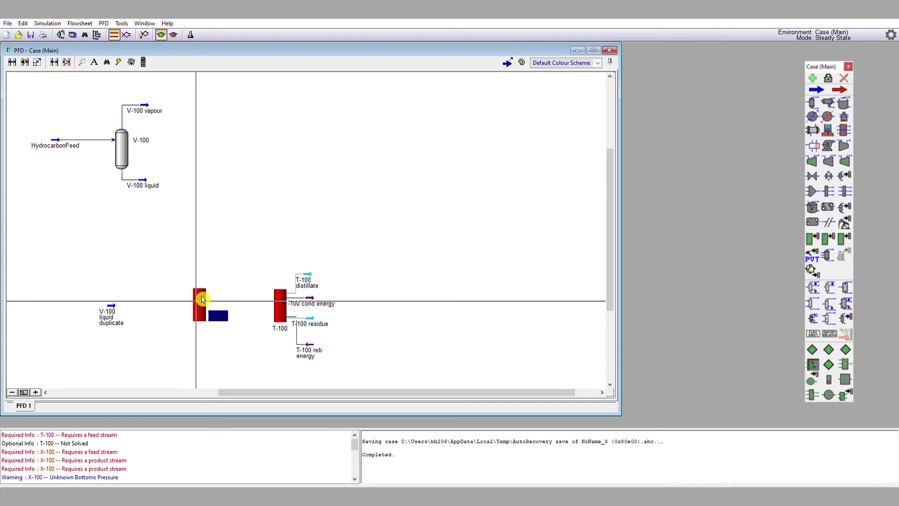
Set V-100 liquid duplicate as the inlet of splitter X-100.
double_click(200, 300)
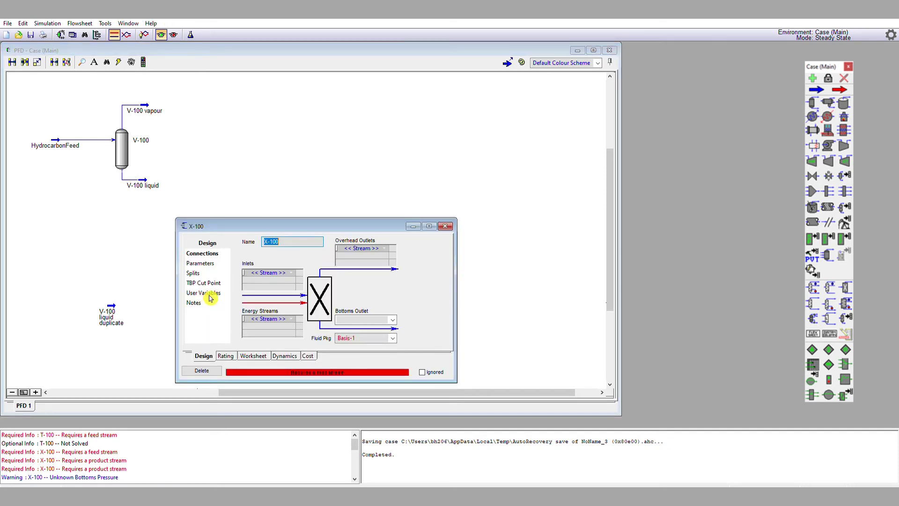
click(295, 270)
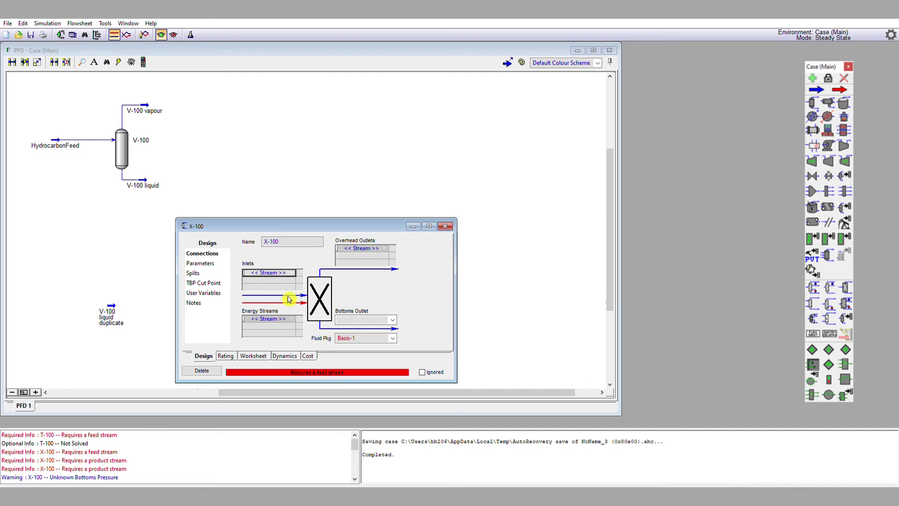
click(288, 299)
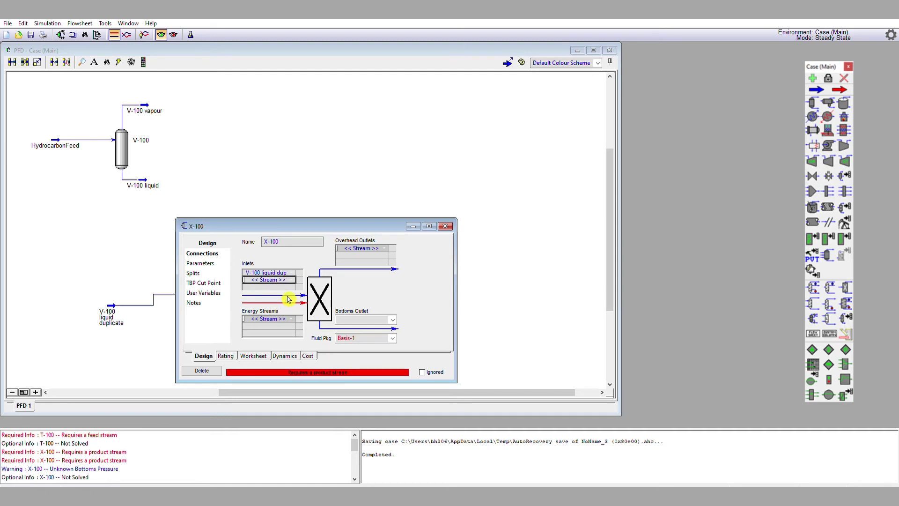
Name X-100's outlets X-100 overhead and X-100 residue, then show its split fractions.
click(359, 247)
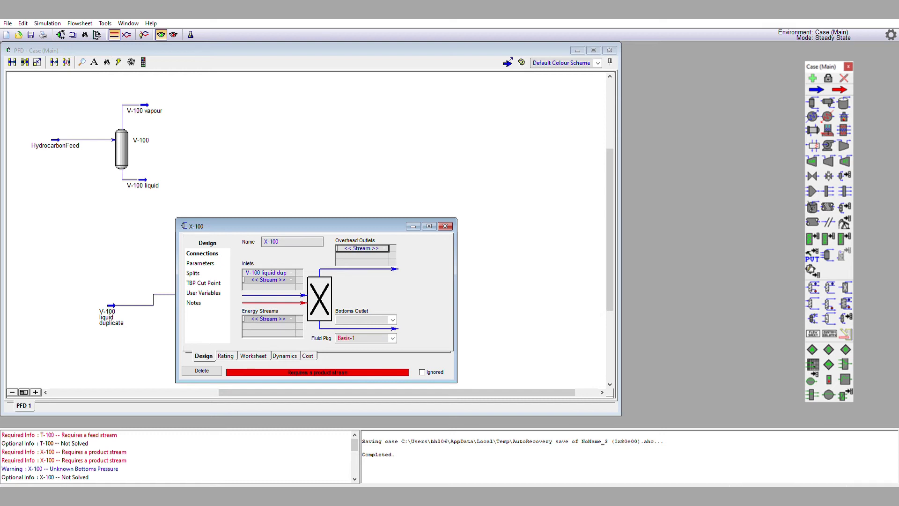
text(X-100 overhead)
click(357, 317)
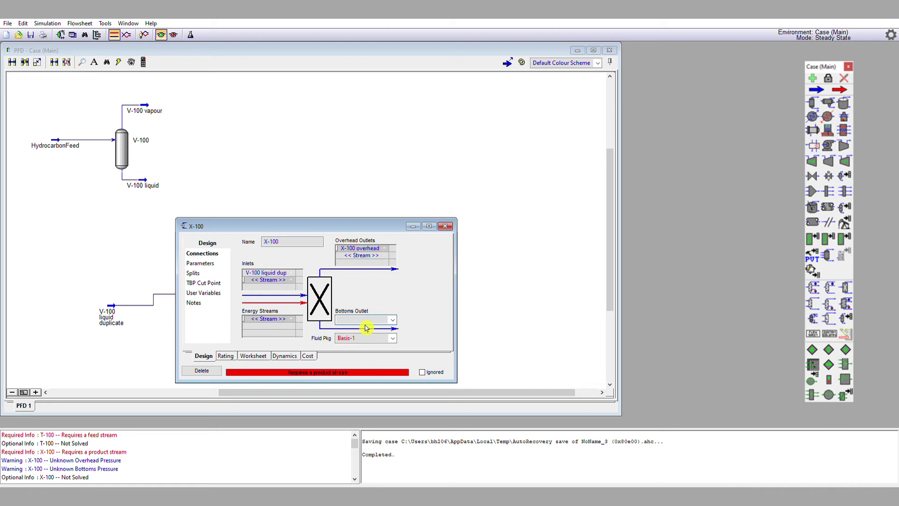
click(365, 320)
text(X-100 residue)
click(362, 255)
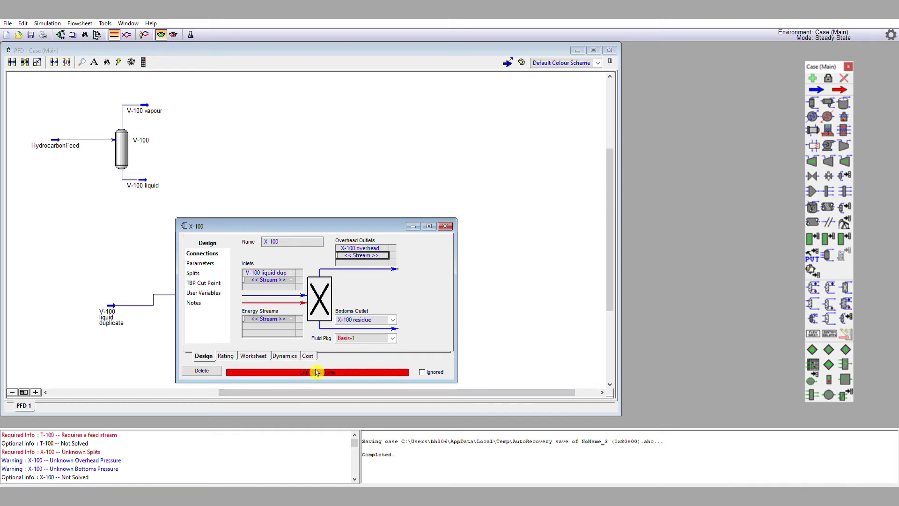
click(195, 273)
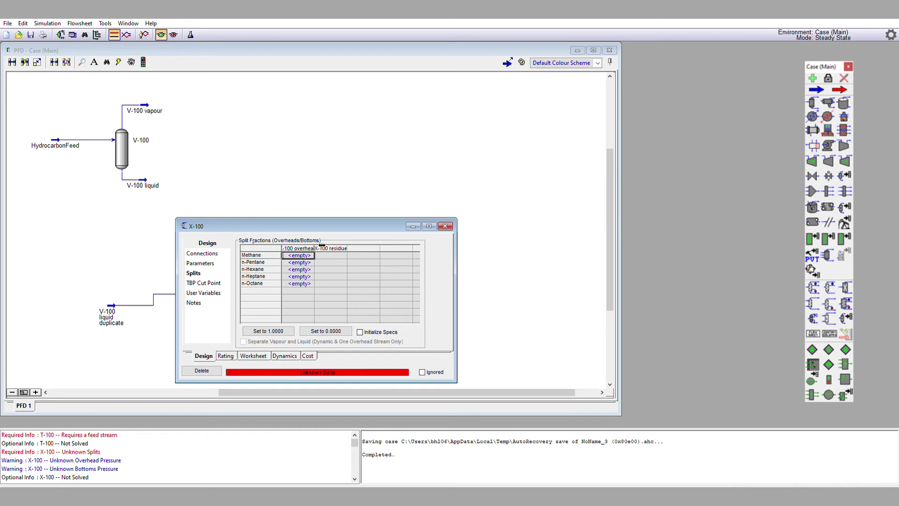
Enter overhead fraction 1 for Methane and 0 for n-Pentane, n-Hexane, n-Heptane and n-Octane.
double_click(314, 248)
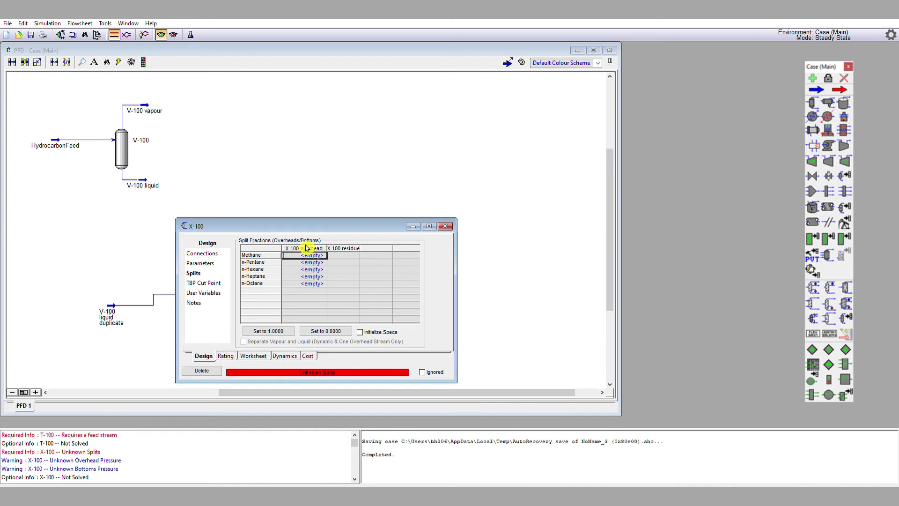
drag(360, 248, 372, 248)
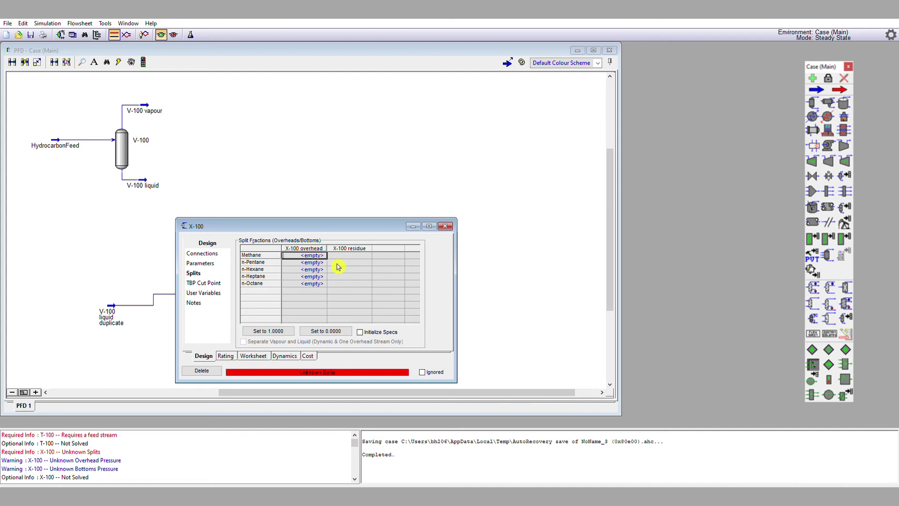
text(1)
key(Return)
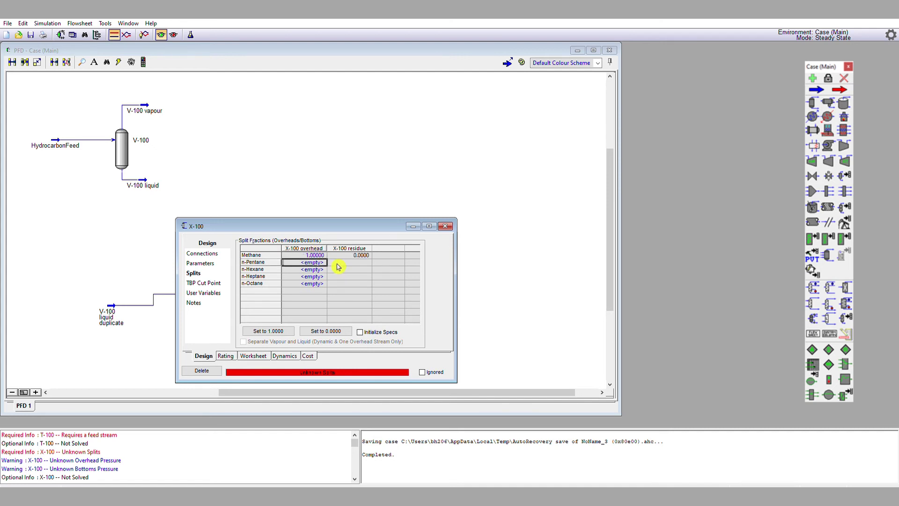
text(0)
key(Return)
text(00000)
key(Return)
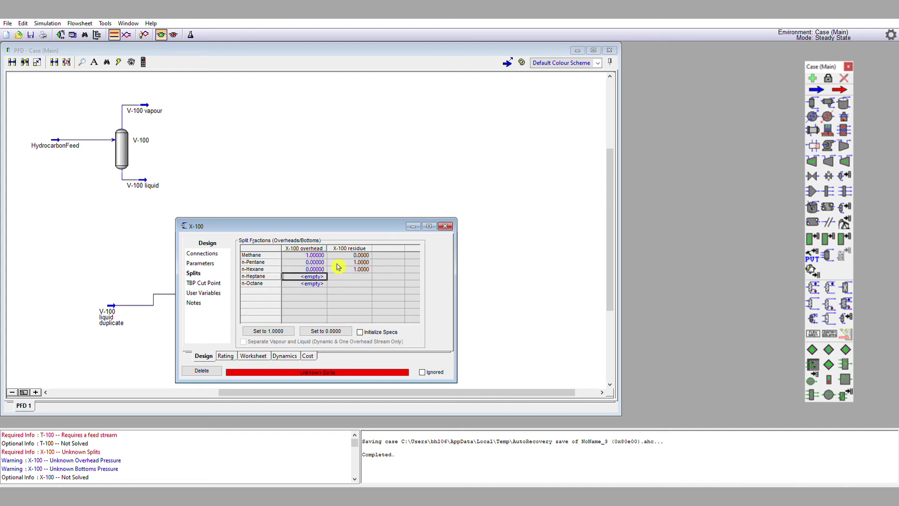
text(0)
key(Return)
text(0)
key(Return)
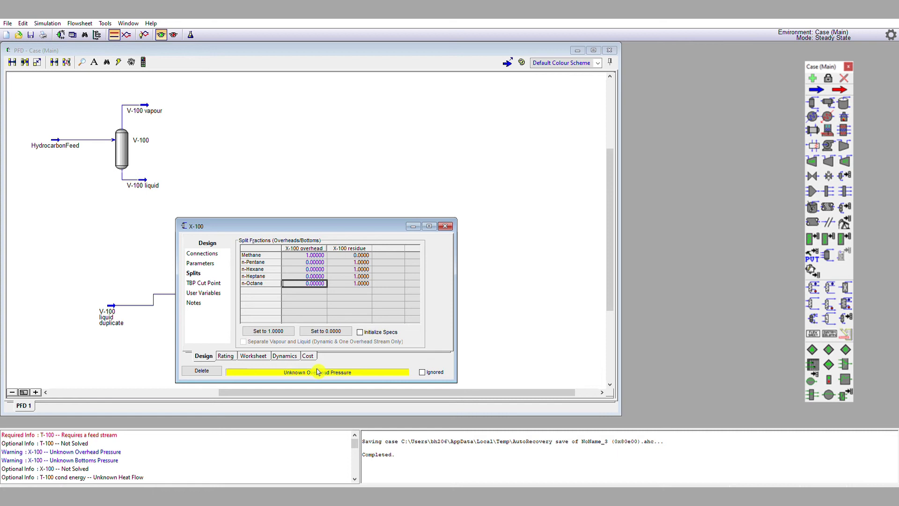
Make X-100 equalize all product pressures at 400 kPa and temperatures at 84.91, then close it.
click(209, 263)
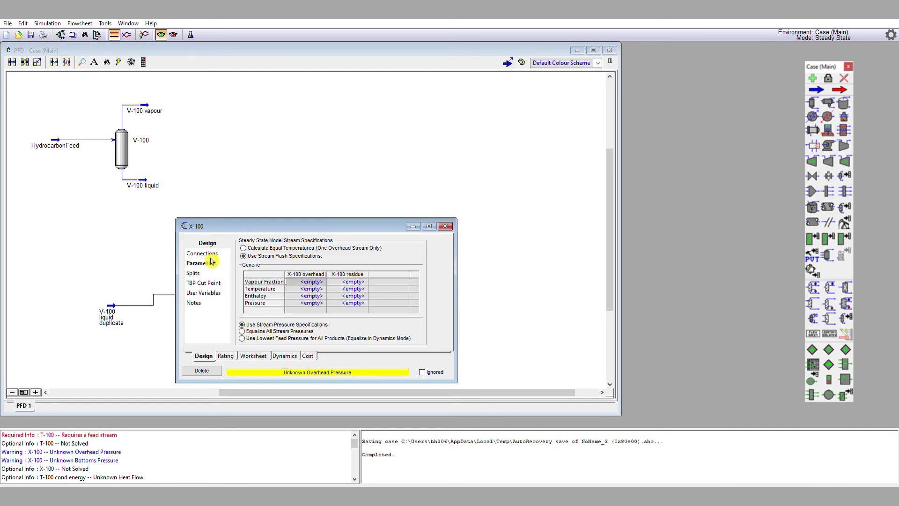
click(248, 330)
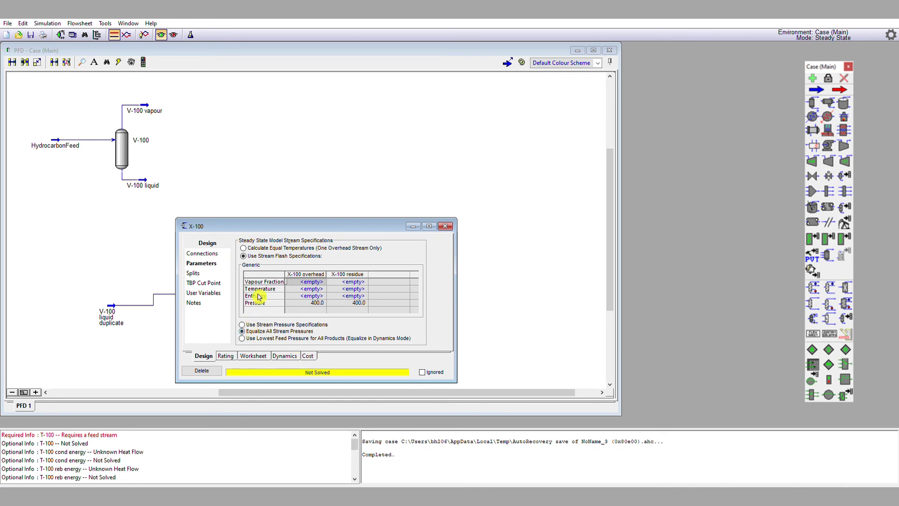
click(243, 248)
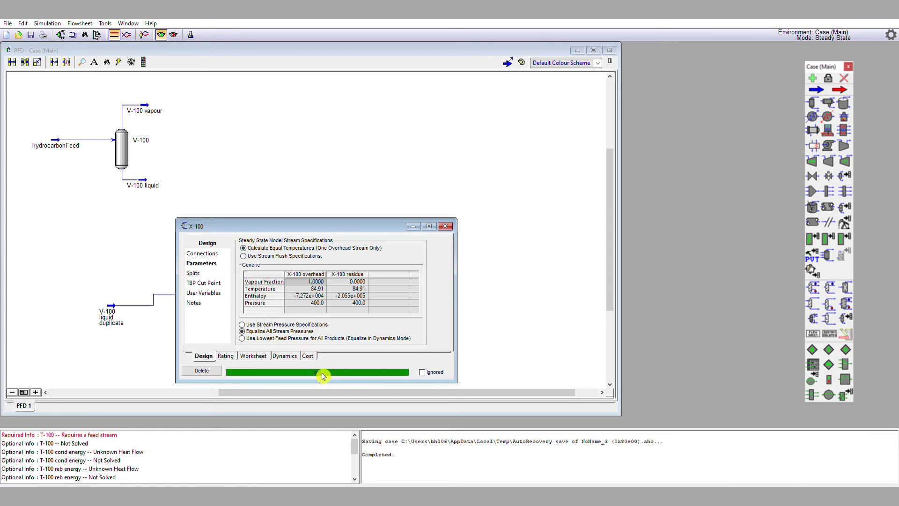
click(445, 226)
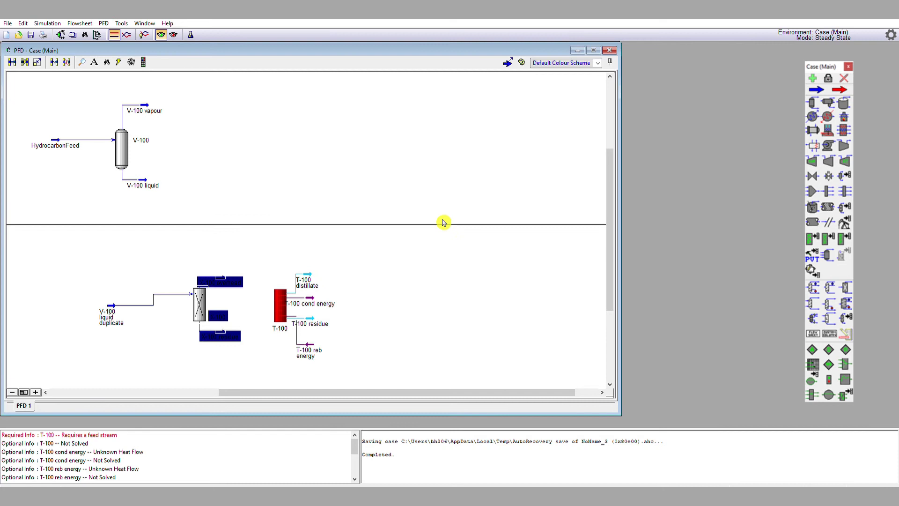
click(244, 228)
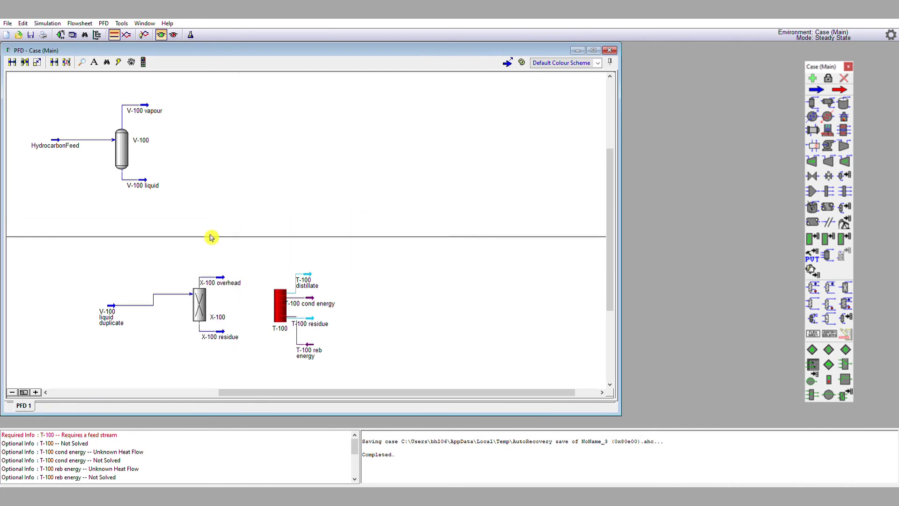
click(114, 294)
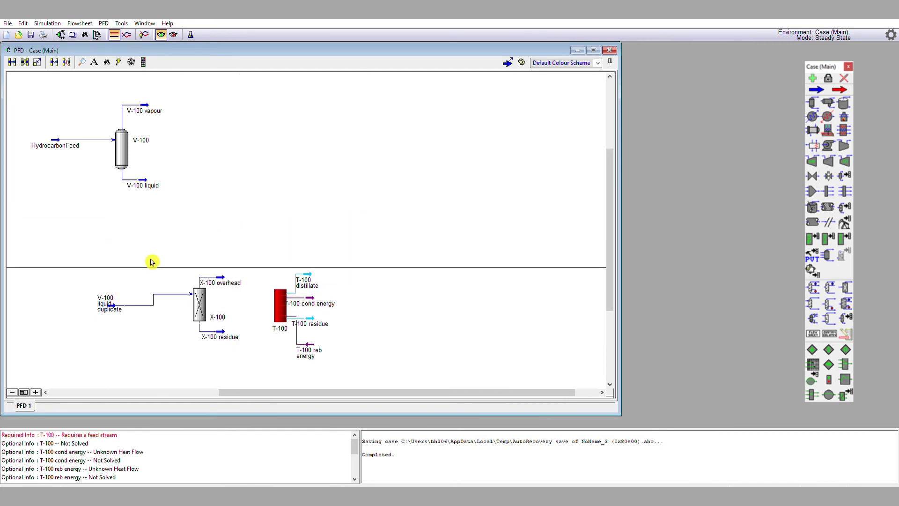
double_click(227, 278)
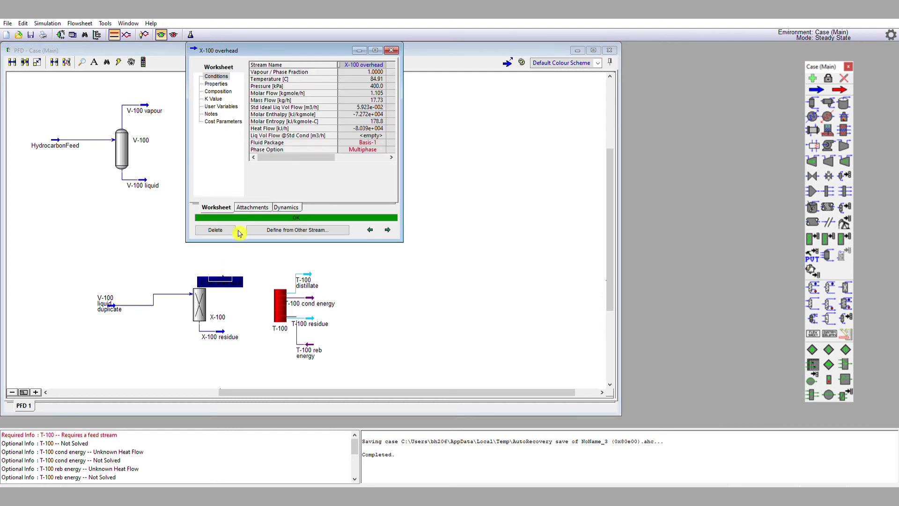
click(229, 90)
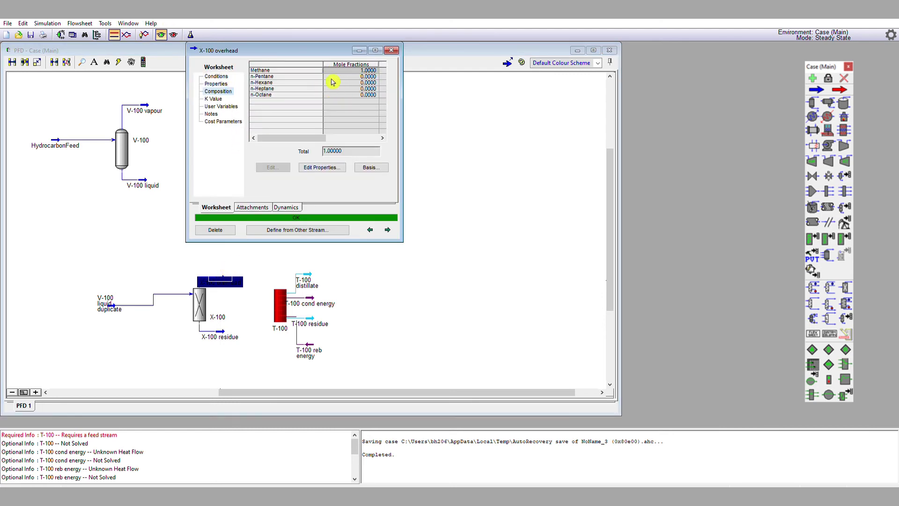
click(222, 77)
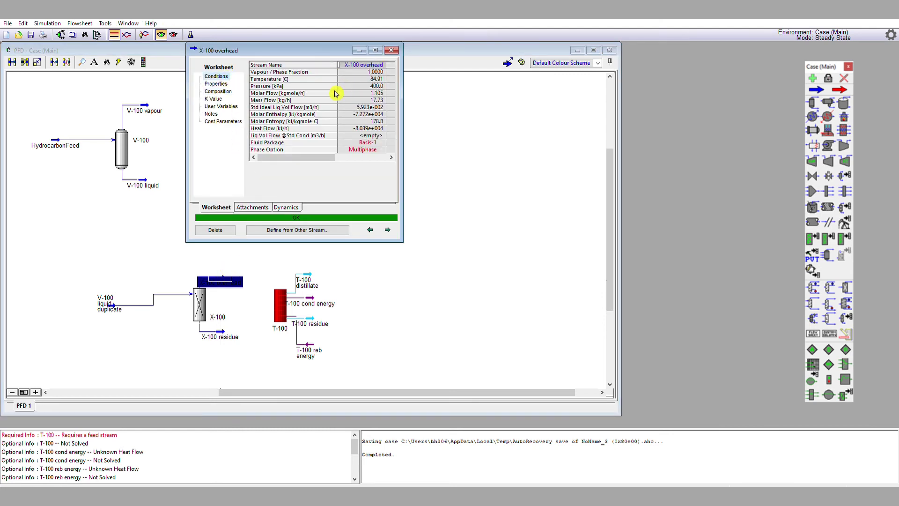
click(396, 49)
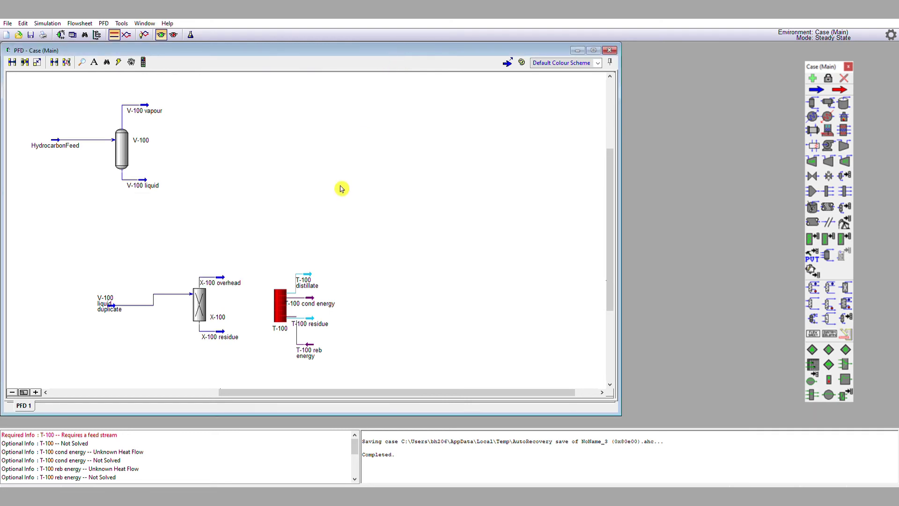
double_click(229, 330)
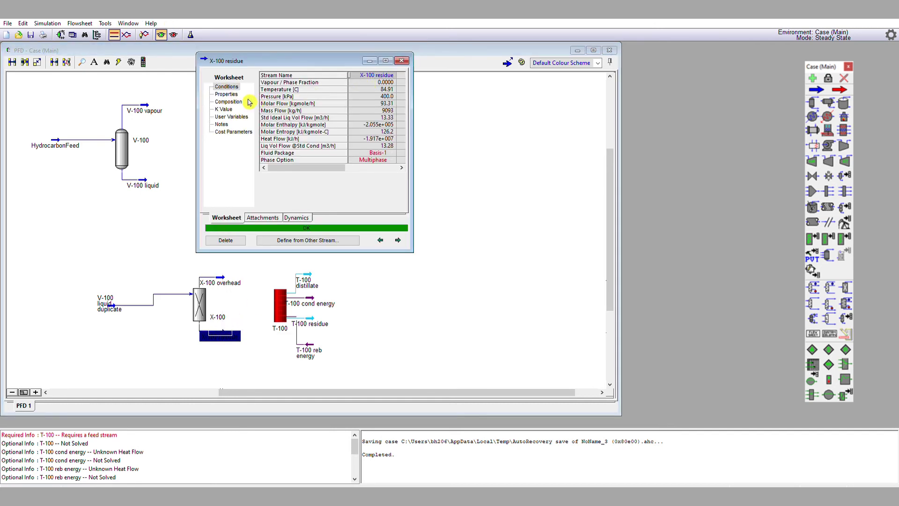
click(247, 101)
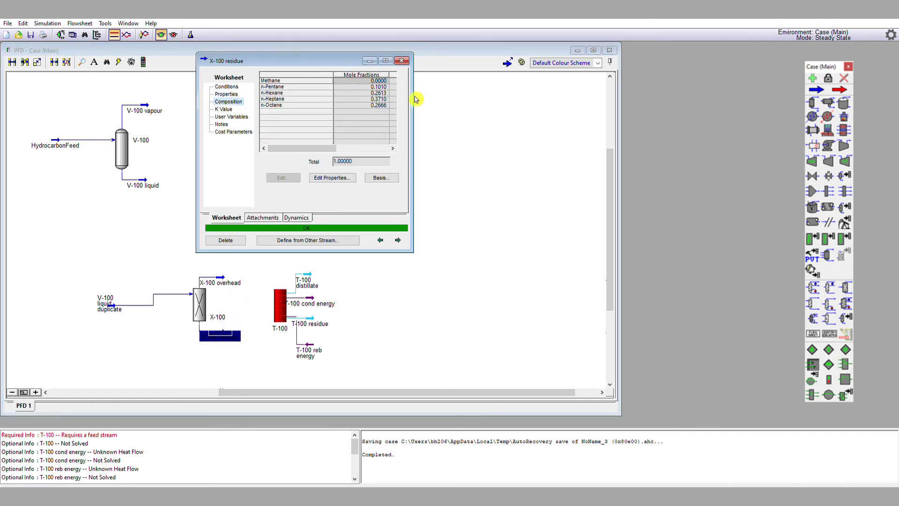
click(401, 61)
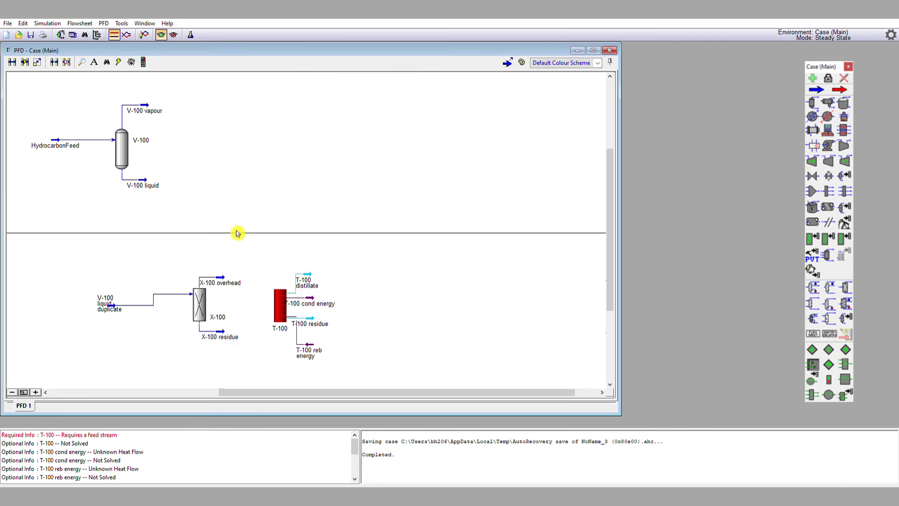
Straighten the V-100 liquid duplicate stream line and set X-100 residue as T-100's inlet.
click(112, 294)
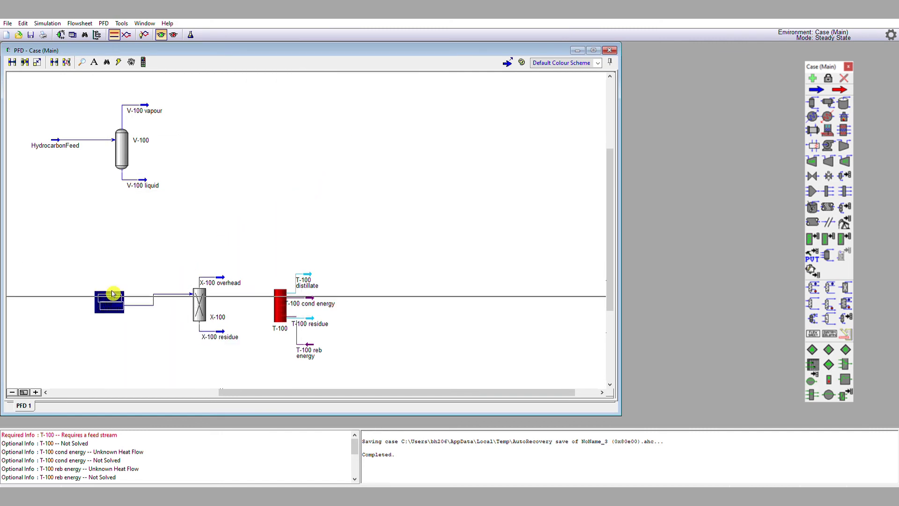
drag(113, 294, 107, 282)
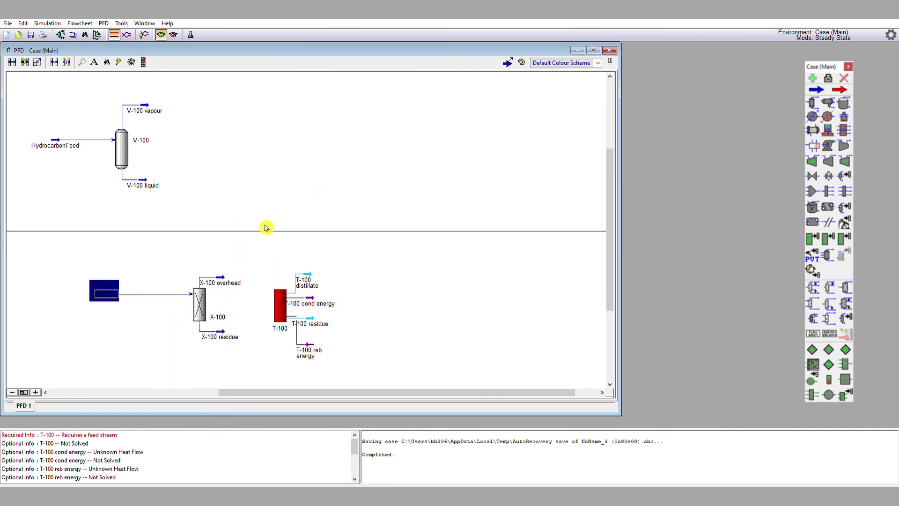
click(264, 227)
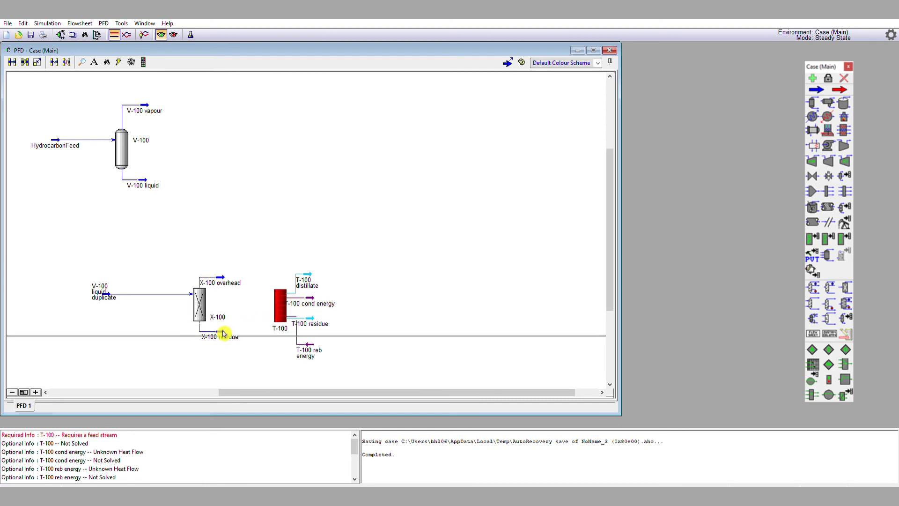
double_click(286, 309)
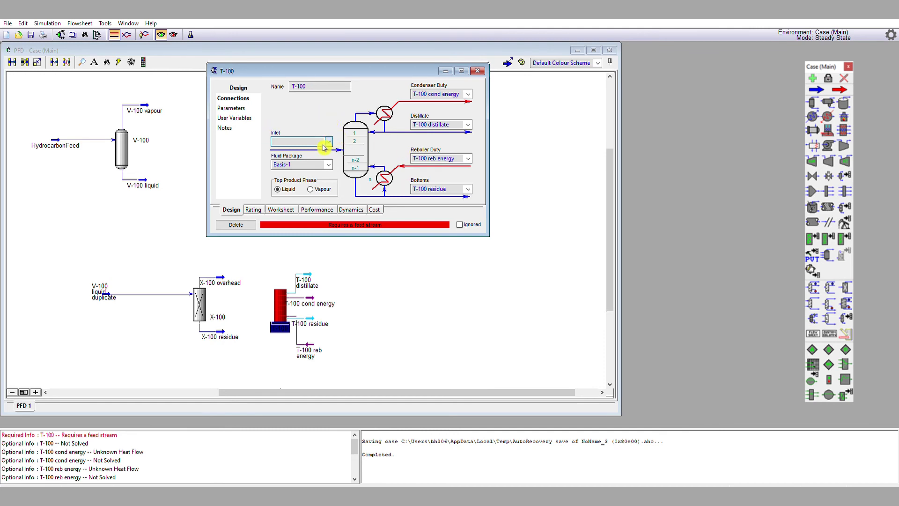
click(310, 164)
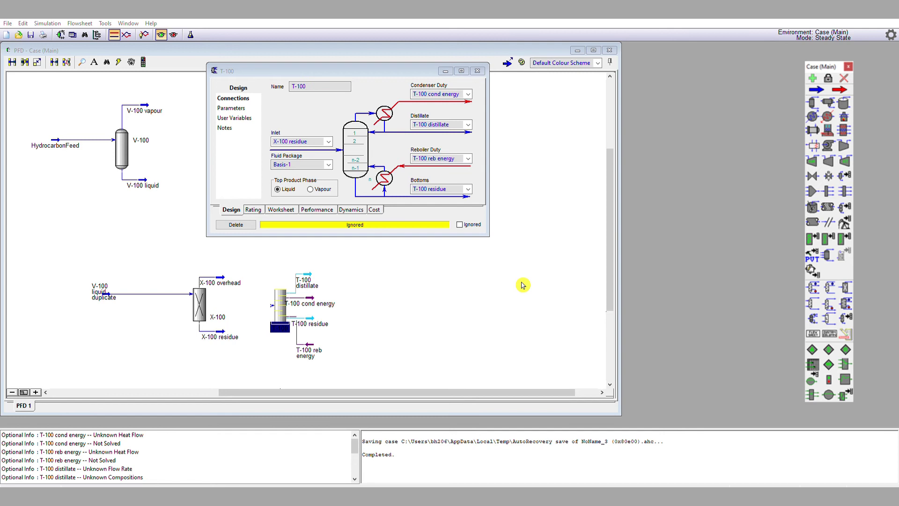
Set T-100's external reflux ratio to 5.36, above the 4.464 minimum.
click(320, 208)
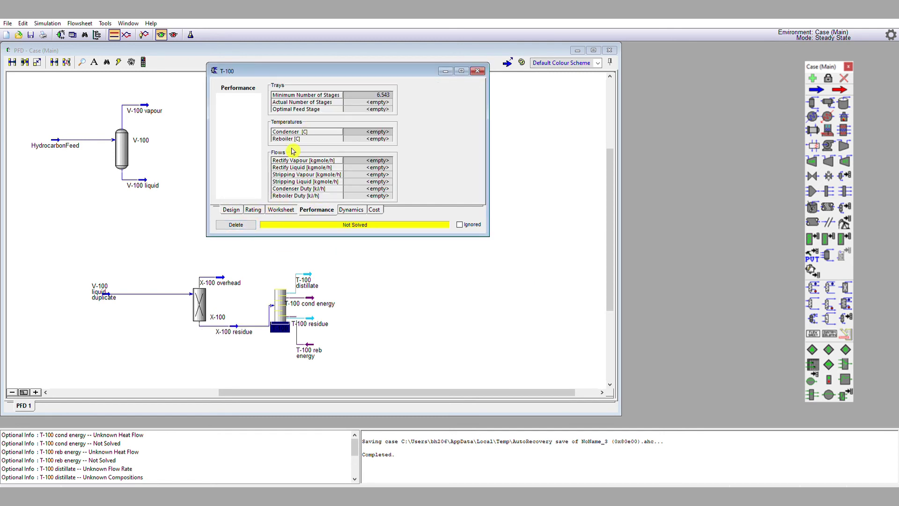
click(235, 209)
click(237, 107)
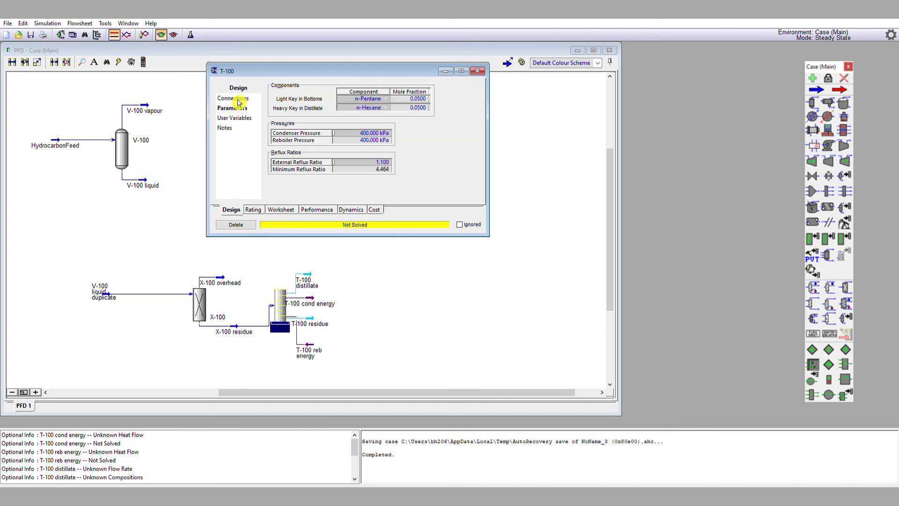
click(359, 162)
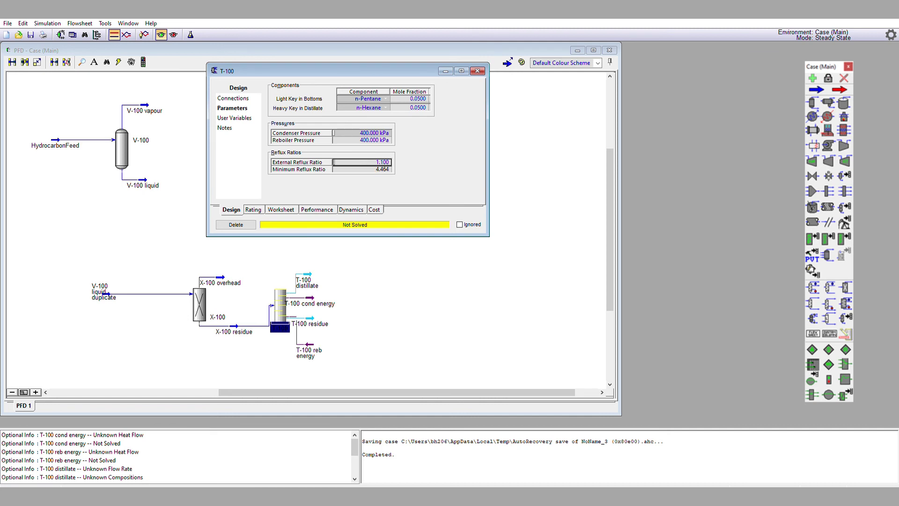
text(5.36)
key(Return)
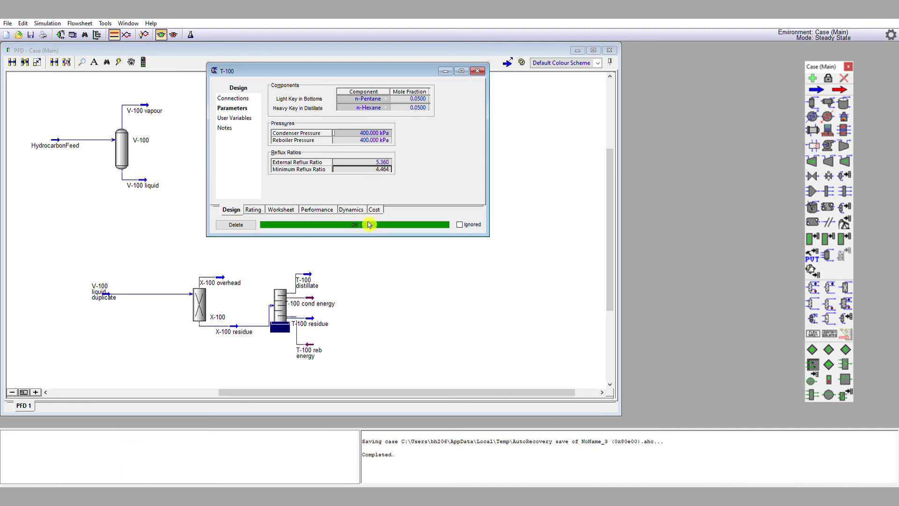
Close T-100 and review the distillate stream's mole-fraction composition.
click(482, 71)
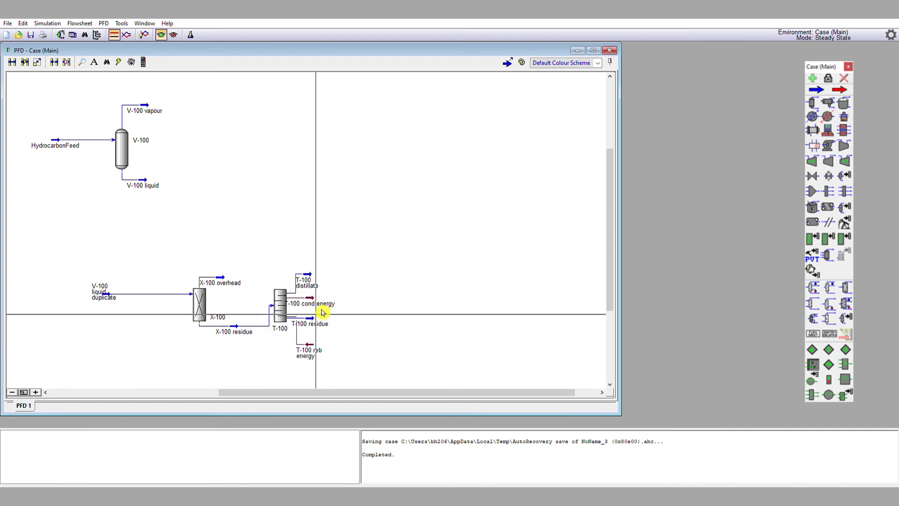
double_click(313, 272)
click(256, 122)
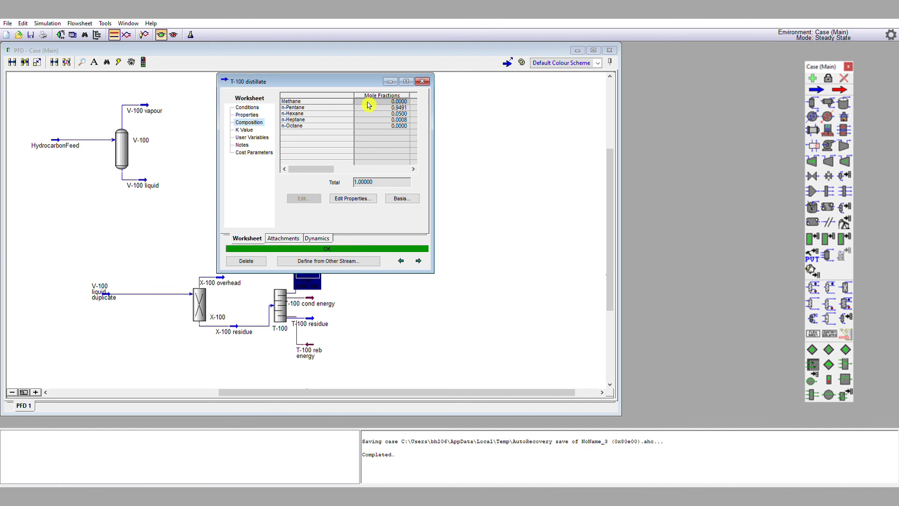
click(427, 80)
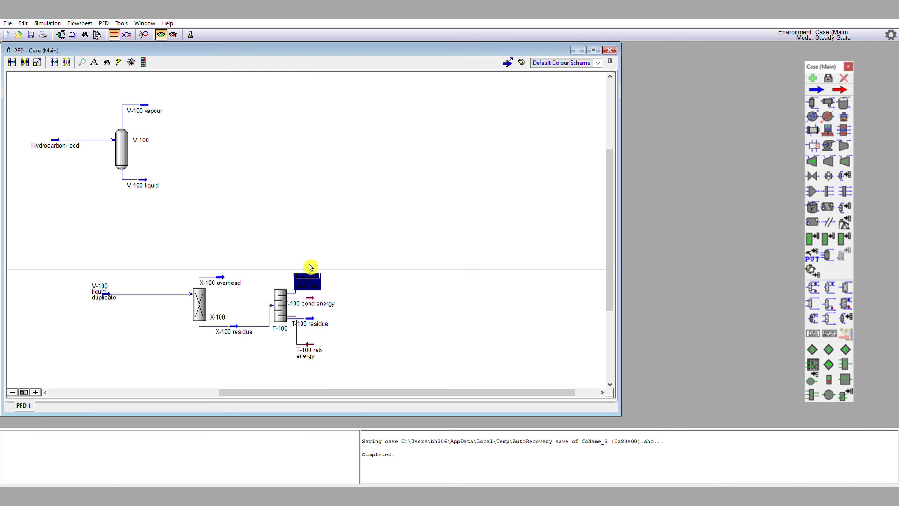
Check the T-100 residue composition: 88.01 kgmole/h, 142.4 °C, n-Pentane 0.0500.
double_click(316, 319)
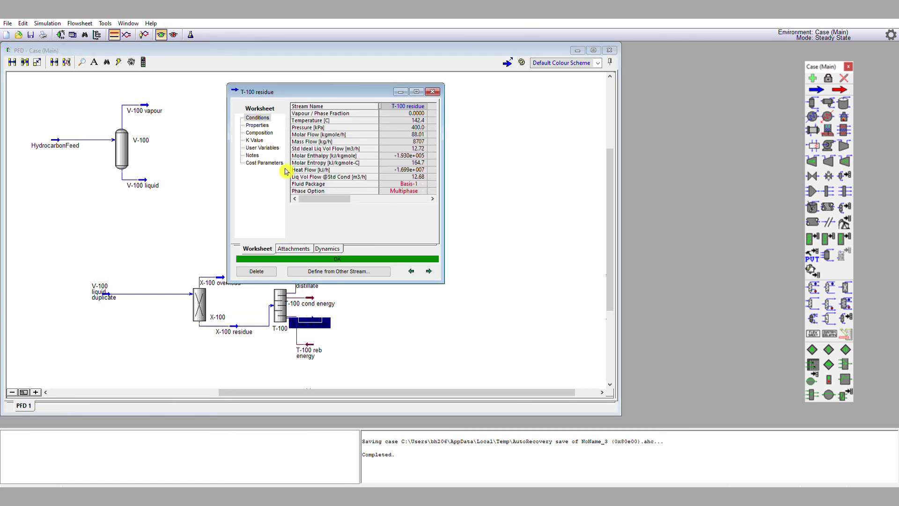
click(271, 132)
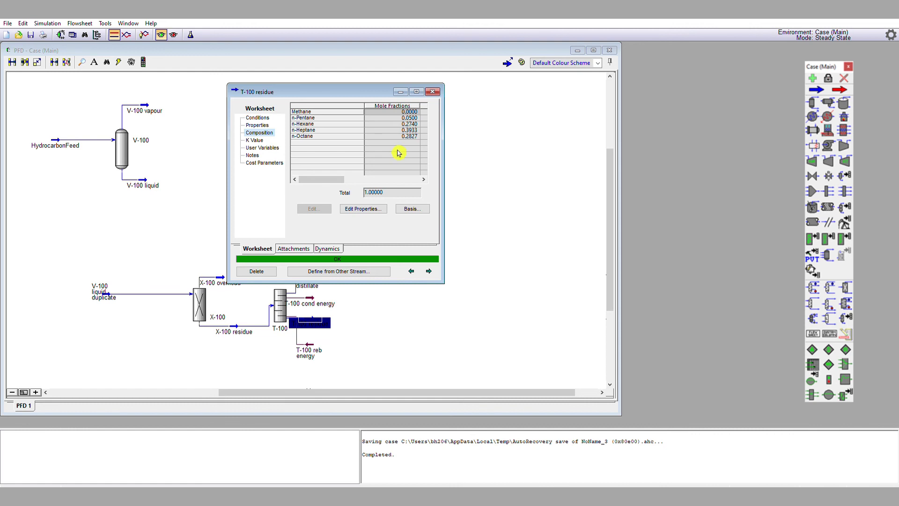
click(432, 91)
click(287, 302)
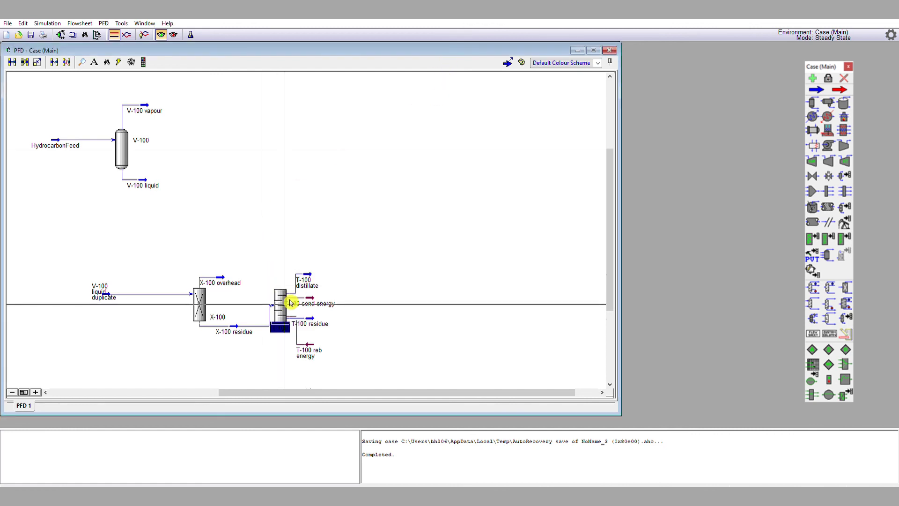
Show T-100's performance: 6.543 minimum and 14.510 actual stages, optimal feed stage 9.932.
double_click(290, 302)
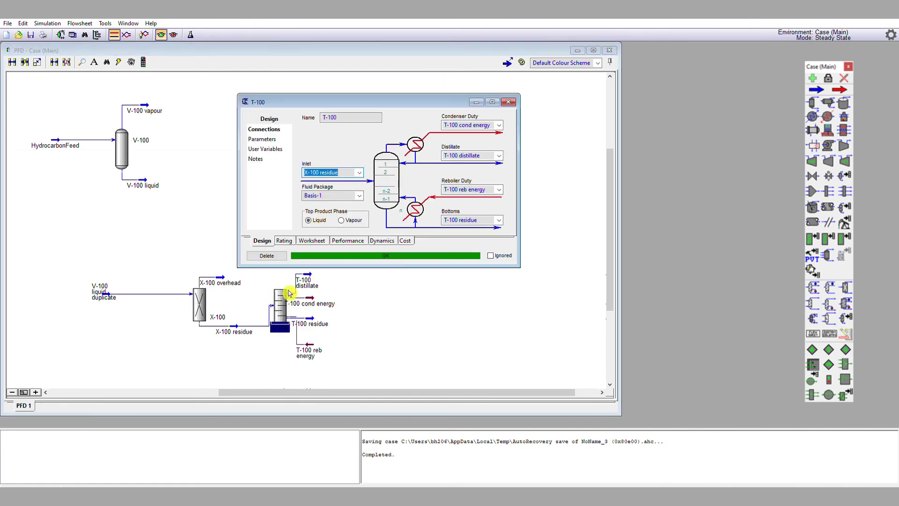
click(346, 240)
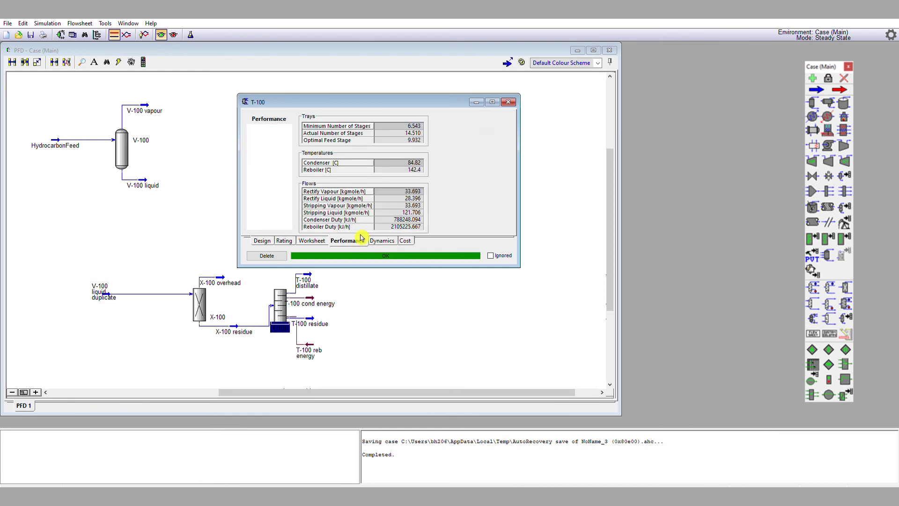